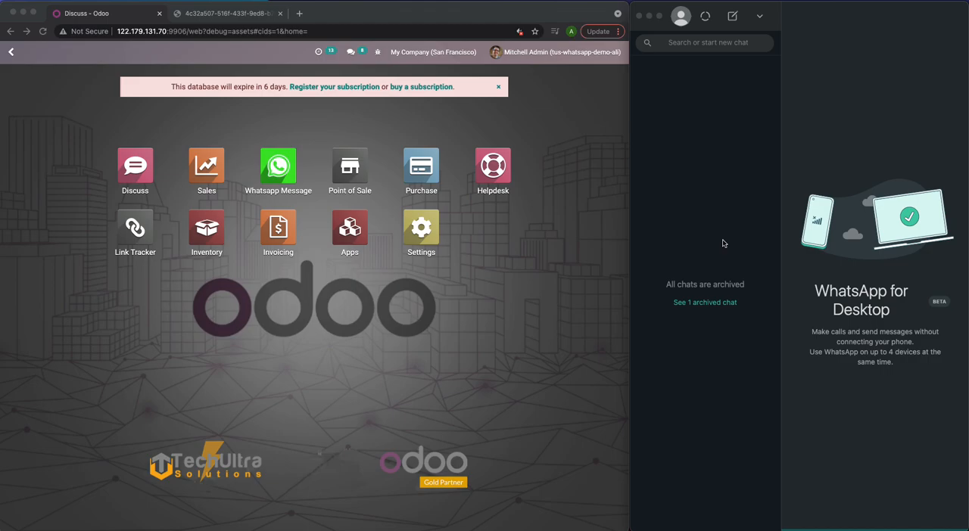
- Search the WhatsApp contacts for techultra, open the TechUltra chat and clear the search
{"action": "left_click", "coordinate": [709, 47]}
{"action": "left_click", "coordinate": [708, 47]}
{"action": "type", "text": "techultra"}
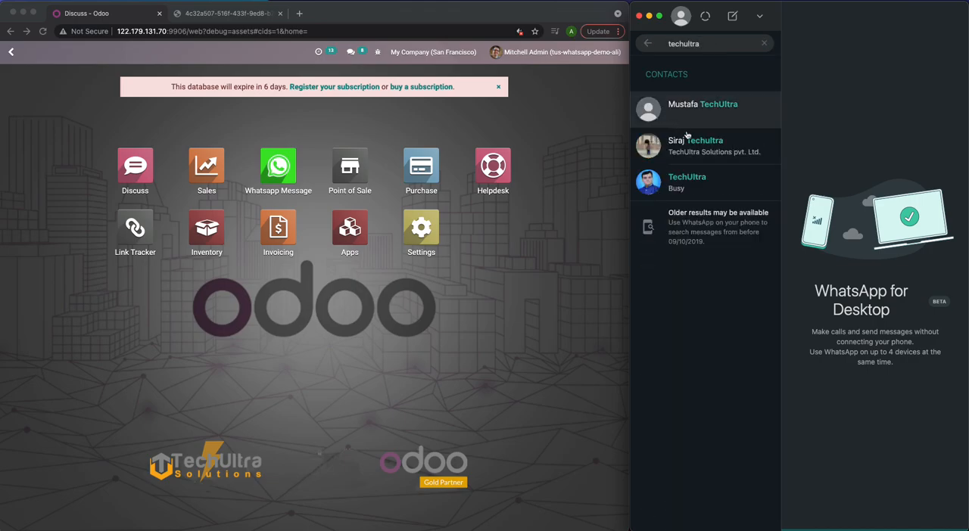
{"action": "left_click", "coordinate": [686, 182]}
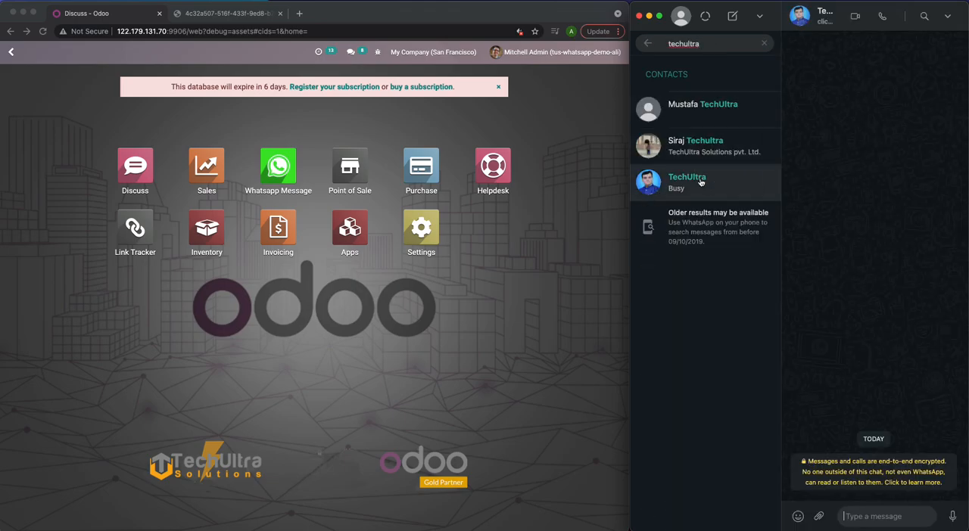
{"action": "left_click", "coordinate": [764, 44]}
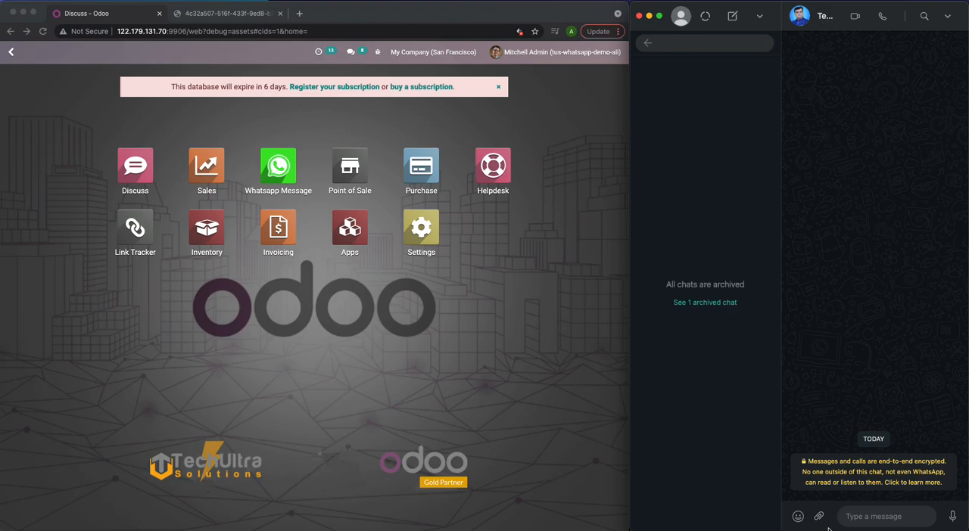
- Send TechUltra the message "Hi i am inquiring for whiteboard pen. Do you have the same available?"
{"action": "left_click", "coordinate": [869, 516]}
{"action": "type", "text": "H"}
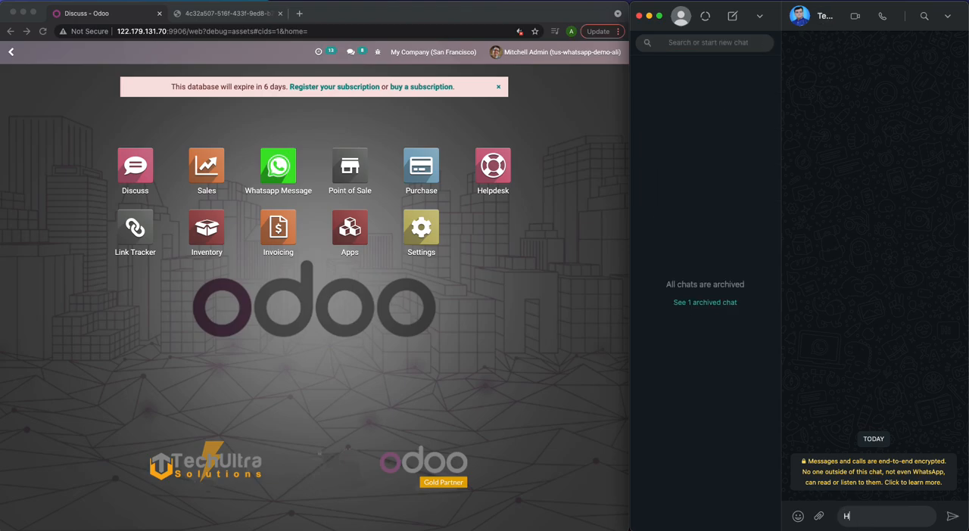
{"action": "type", "text": "i i am inquiring for whiteboard pen"}
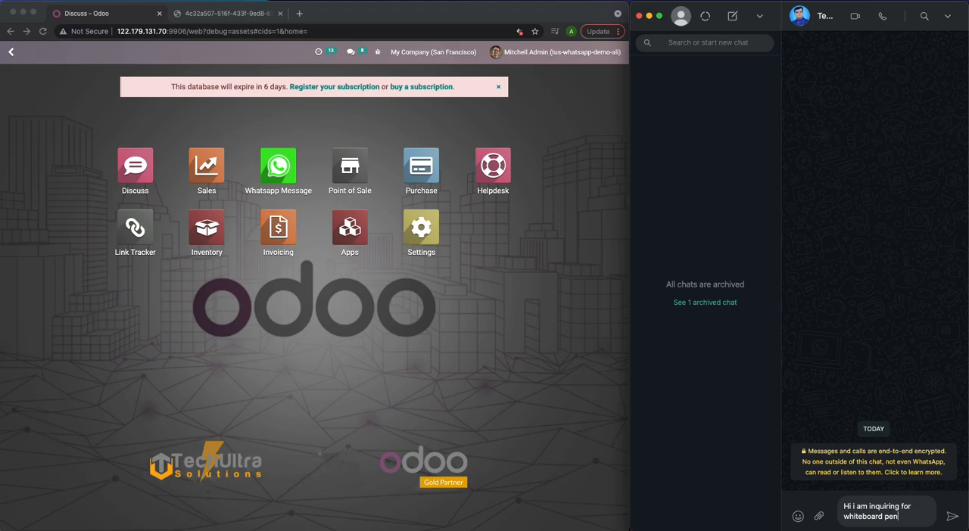
{"action": "type", "text": ". Do you ha"}
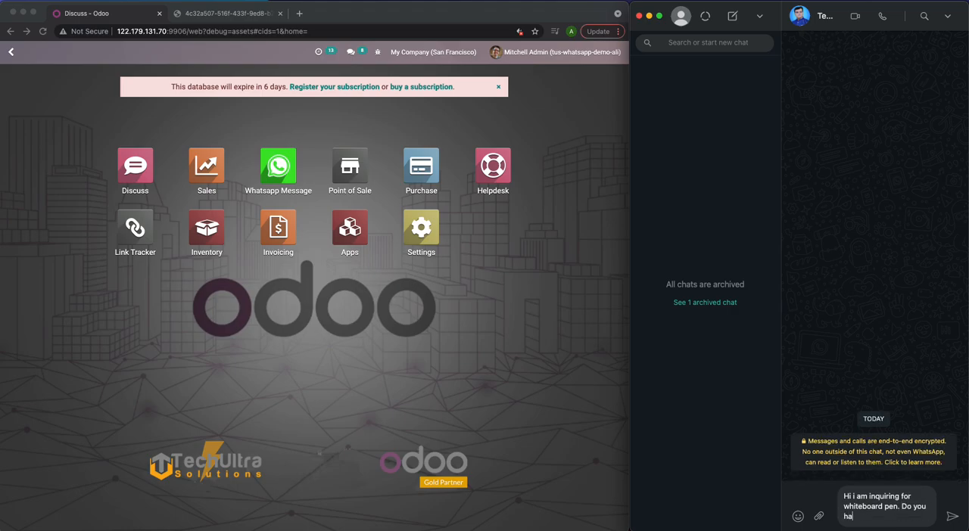
{"action": "type", "text": "ve the same available?"}
{"action": "key", "text": "Return"}
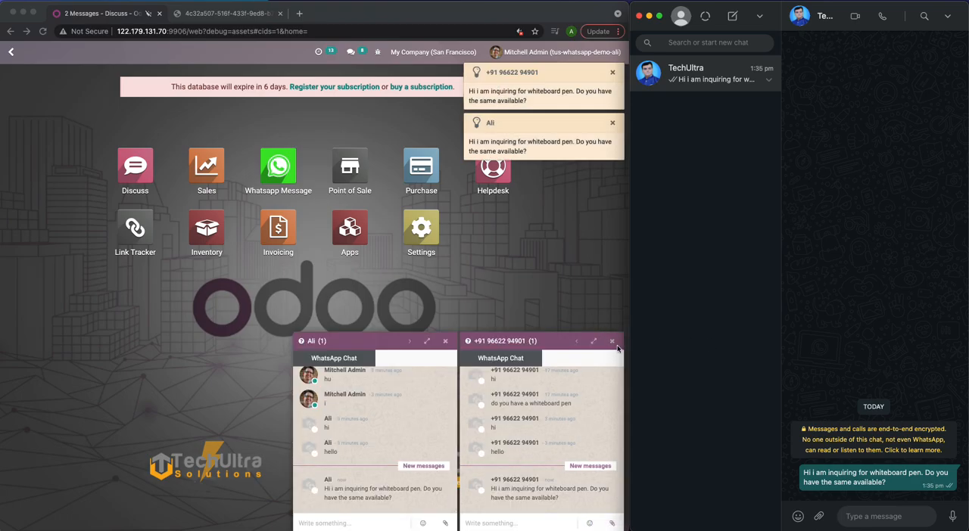
- In Odoo, close the chat window titled with the phone number and dismiss both new-message notifications
{"action": "left_click", "coordinate": [612, 345]}
{"action": "left_click", "coordinate": [612, 341]}
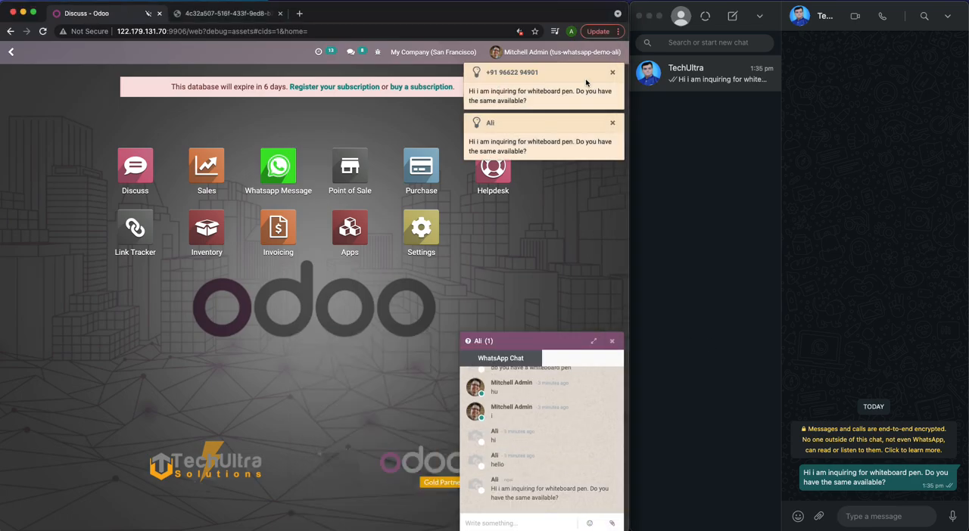
{"action": "left_click", "coordinate": [613, 73]}
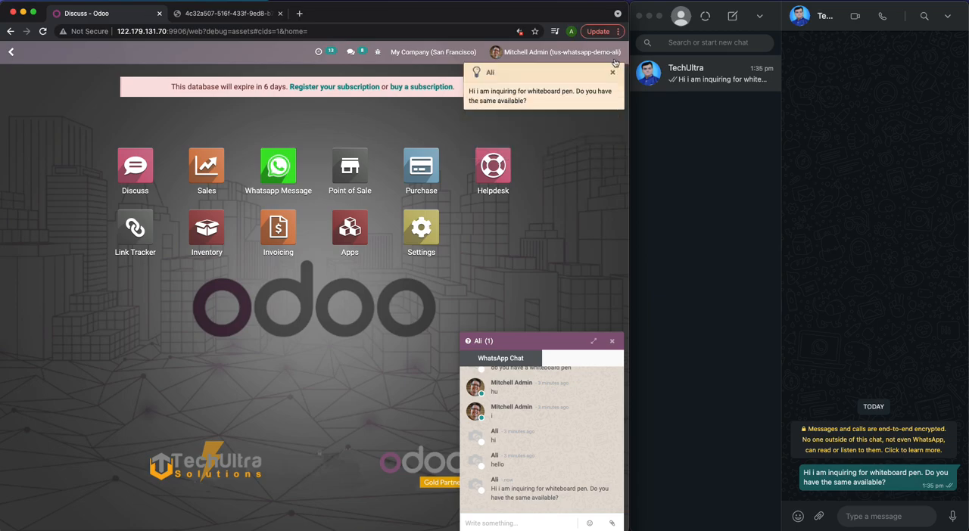
{"action": "left_click", "coordinate": [612, 73]}
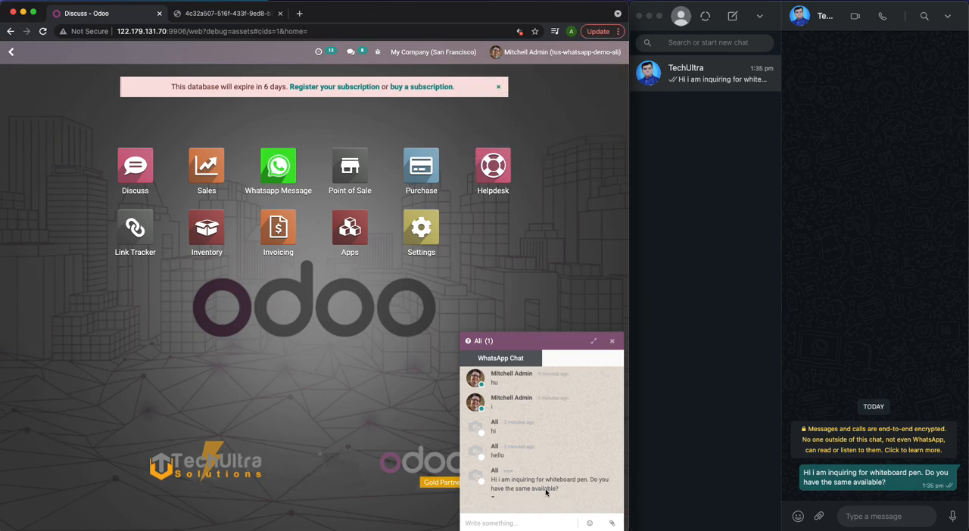
- Open the Discuss app and save the client record beside the customer's WhatsApp chat
{"action": "left_click", "coordinate": [137, 177]}
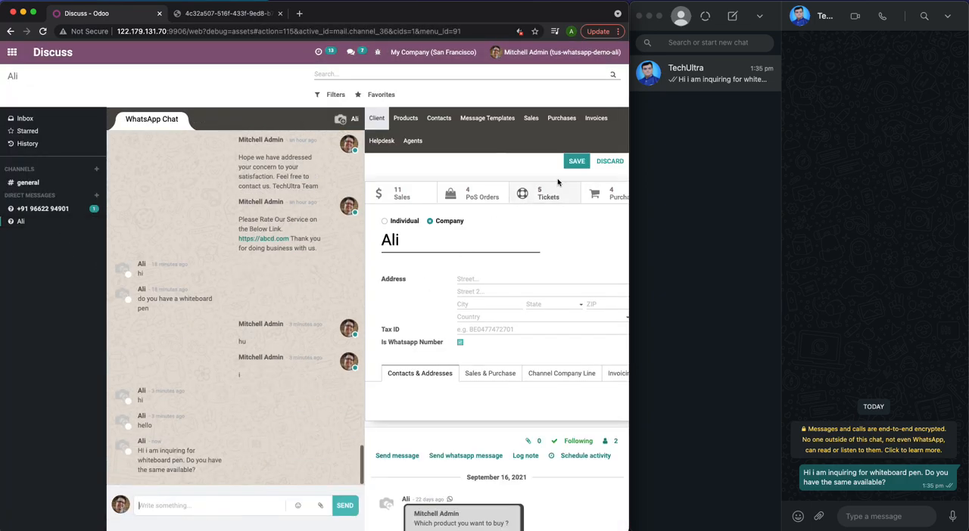
{"action": "left_click", "coordinate": [575, 163]}
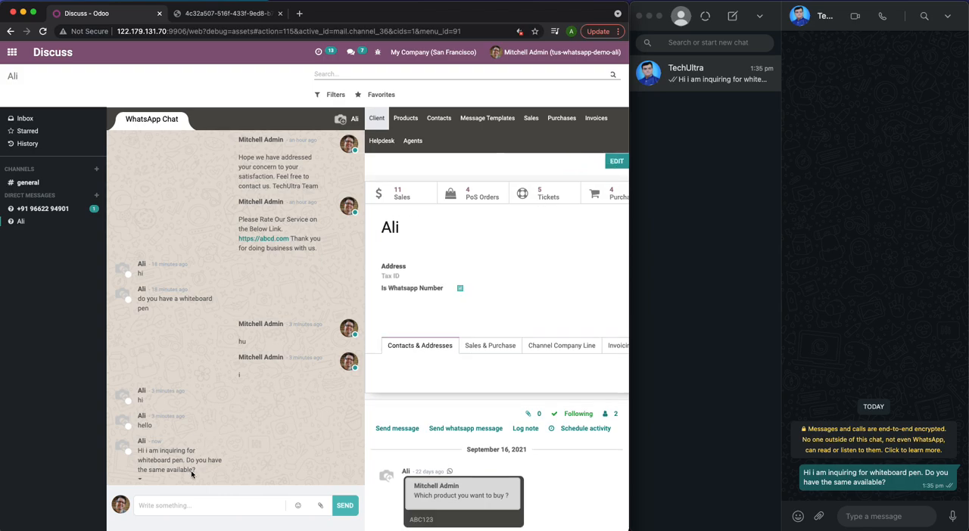
- Send the Greetings message template to the customer in the WhatsApp chat
{"action": "left_click", "coordinate": [482, 124]}
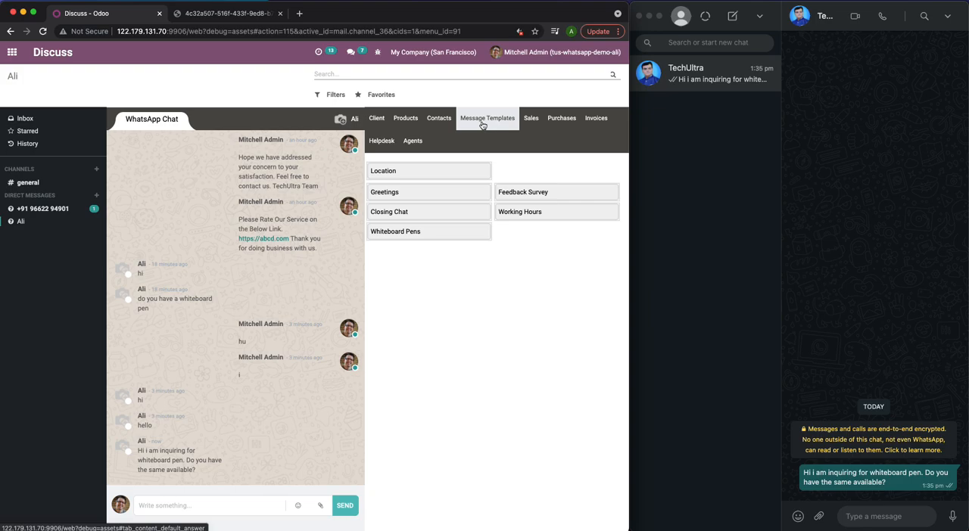
{"action": "mouse_move", "coordinate": [454, 193]}
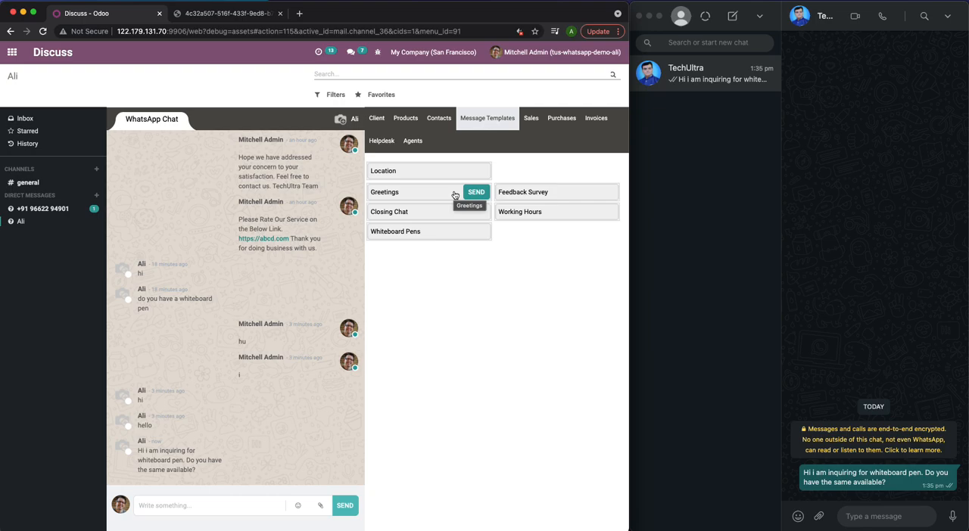
{"action": "left_click", "coordinate": [477, 194]}
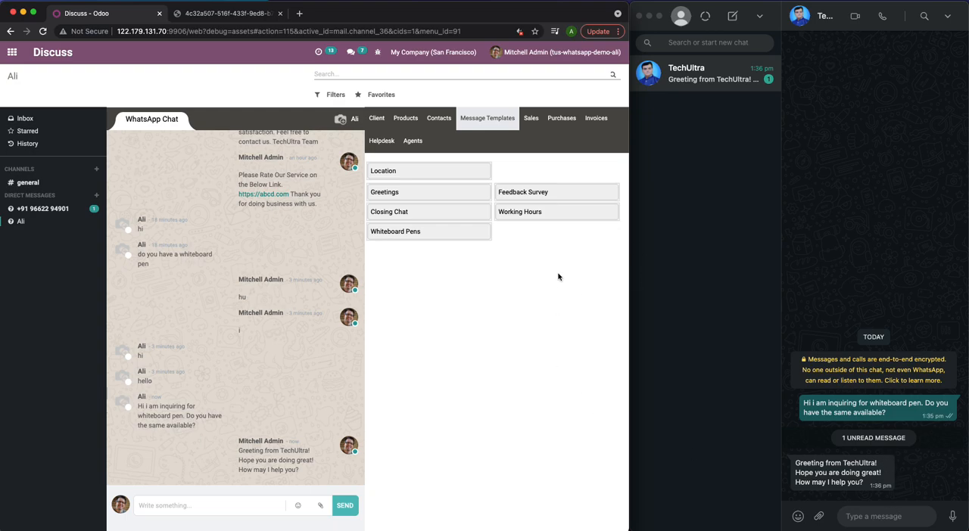
- Send the Whiteboard Pen product from the product list to the customer's WhatsApp chat
{"action": "mouse_move", "coordinate": [414, 193]}
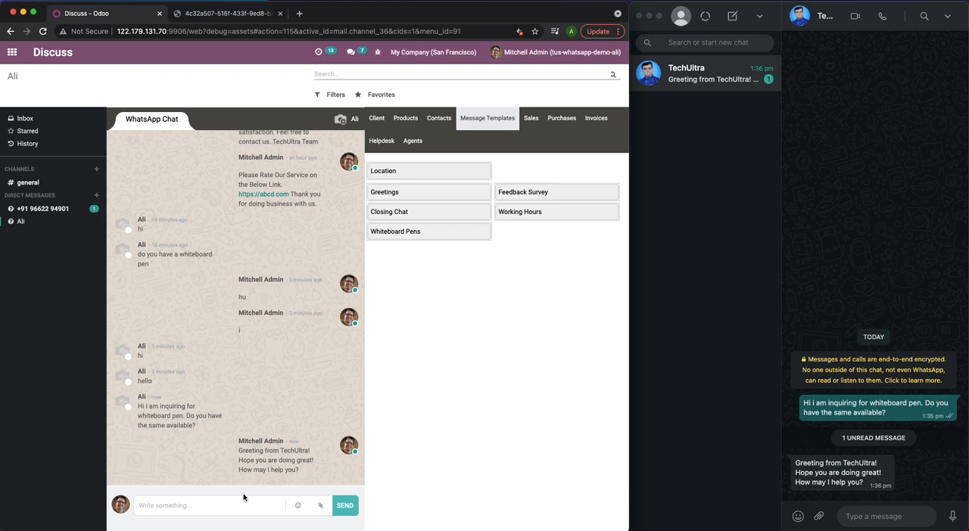
{"action": "left_click", "coordinate": [408, 119]}
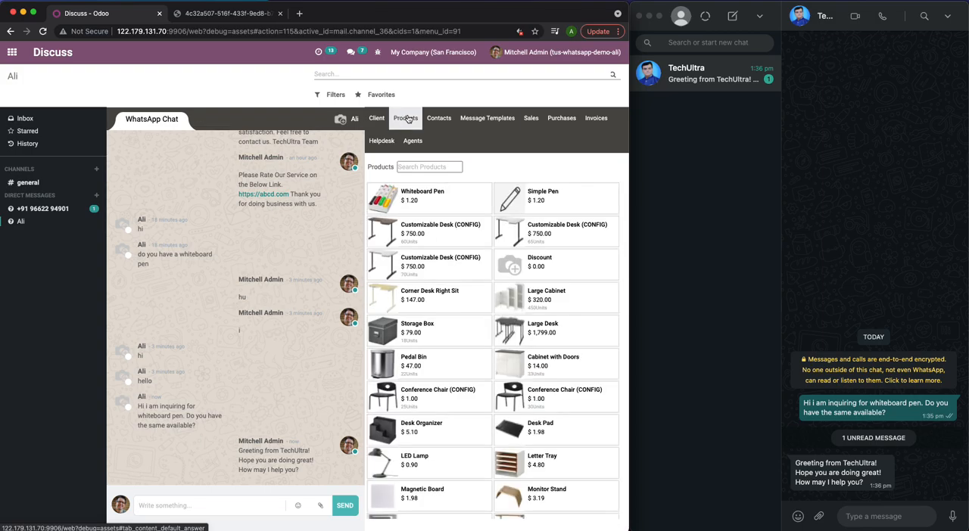
{"action": "left_click", "coordinate": [477, 195]}
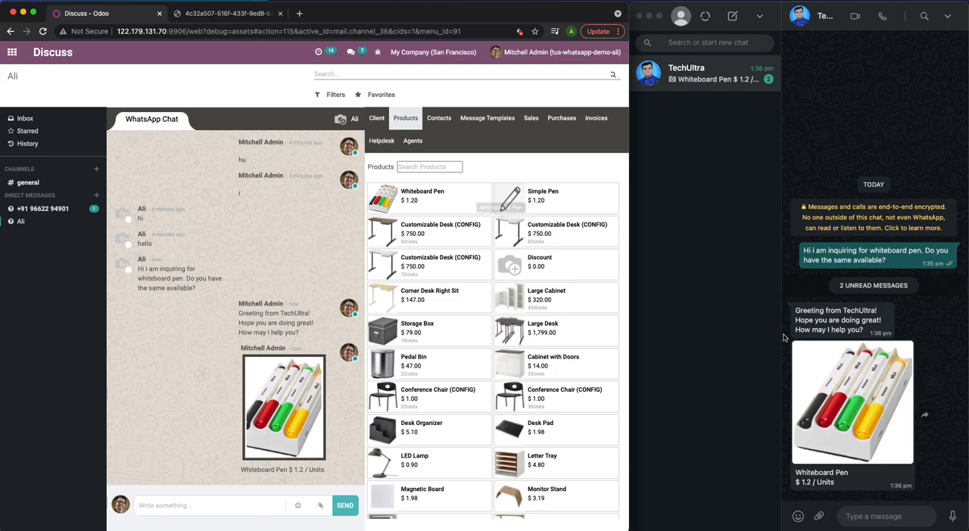
- Switch to WhatsApp and reply to TechUltra with "can you send me the quotation for 100 pcs"
{"action": "left_click", "coordinate": [877, 517]}
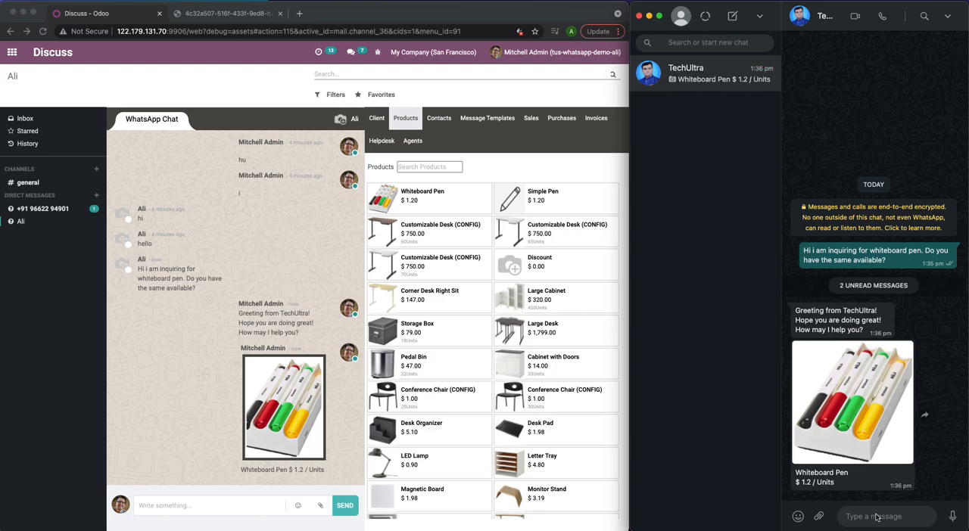
{"action": "type", "text": "can you send me the quo"}
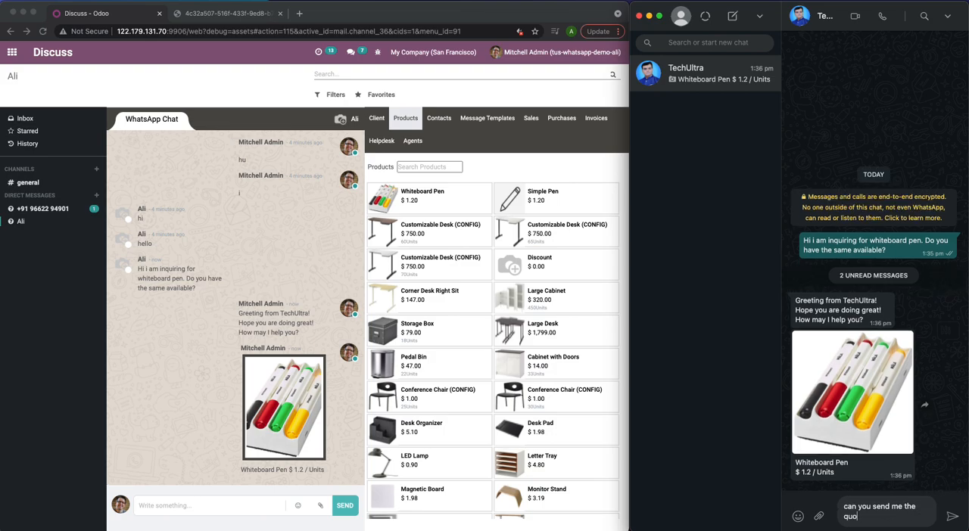
{"action": "type", "text": "tation for 100 pieices"}
{"action": "key", "text": "BackSpace"}
{"action": "key", "text": "BackSpace"}
{"action": "key", "text": "BackSpace"}
{"action": "key", "text": "BackSpace"}
{"action": "key", "text": "BackSpace"}
{"action": "type", "text": "cs"}
{"action": "key", "text": "Return"}
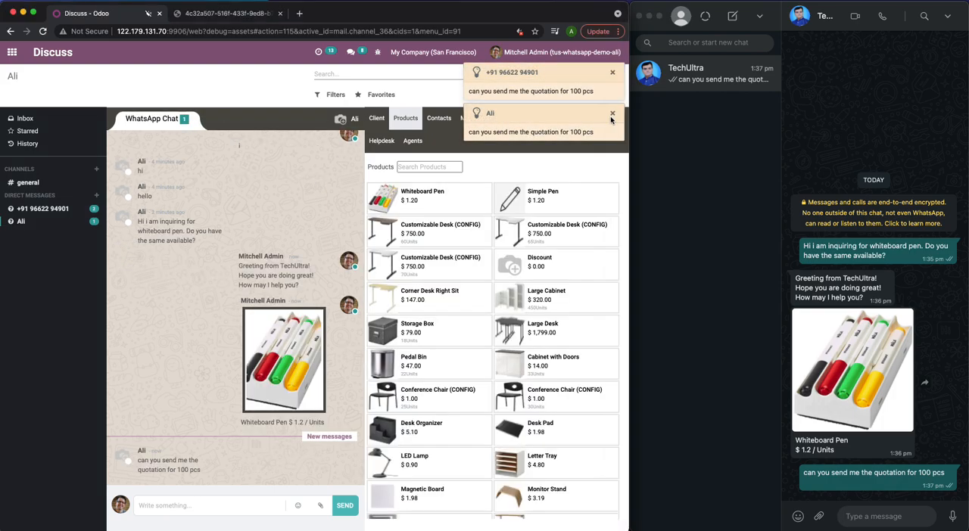
- Dismiss both message notifications in Odoo and create a new sales quotation for the chat's customer
{"action": "left_click", "coordinate": [613, 115]}
{"action": "left_click", "coordinate": [614, 73]}
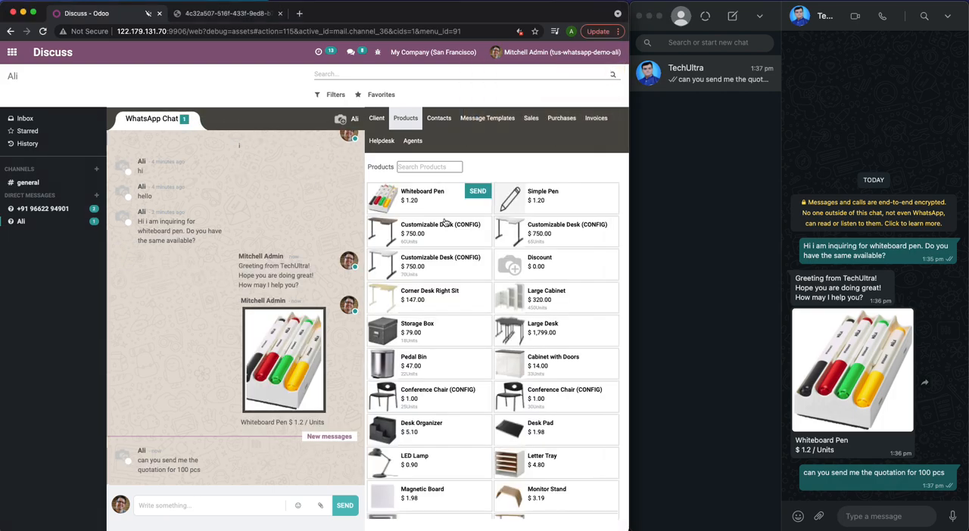
{"action": "left_click", "coordinate": [532, 121]}
{"action": "left_click", "coordinate": [485, 175]}
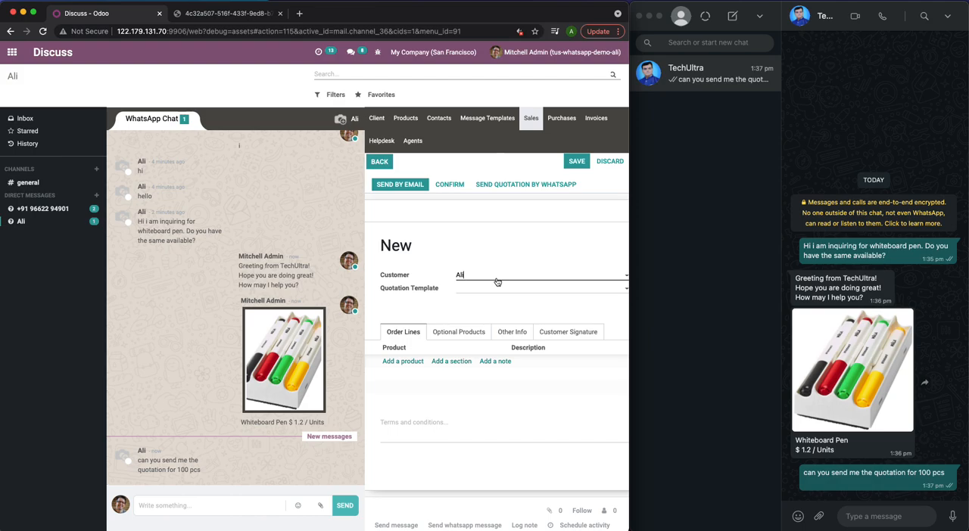
- Add the product [CONS_0001] Whiteboard Pen as an order line on the new quotation
{"action": "scroll", "coordinate": [496, 281], "scroll_direction": "right", "scroll_amount": 5}
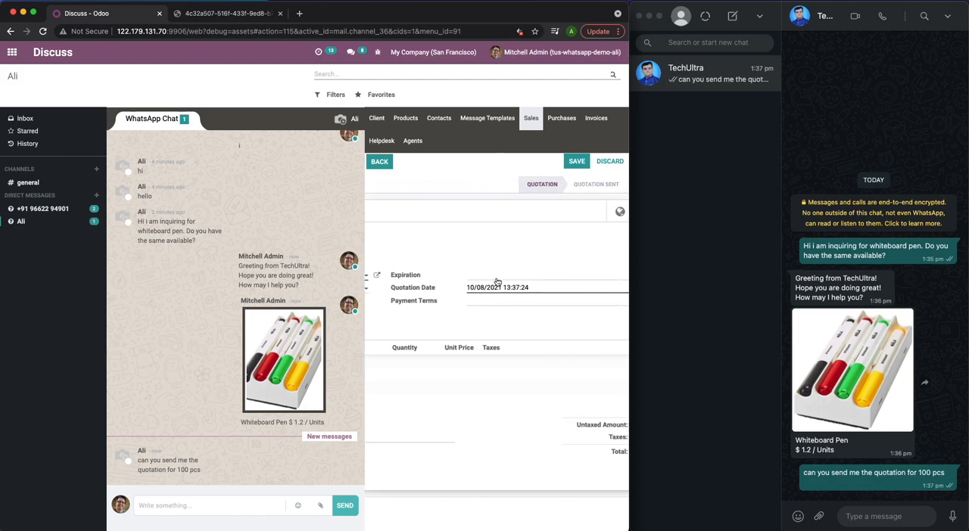
{"action": "scroll", "coordinate": [497, 282], "scroll_direction": "left", "scroll_amount": 3}
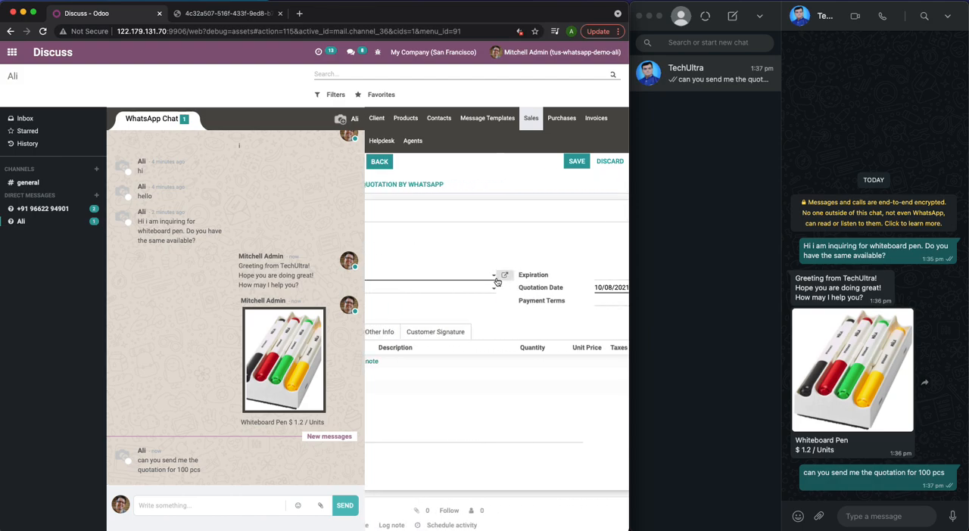
{"action": "scroll", "coordinate": [496, 282], "scroll_direction": "left", "scroll_amount": 4}
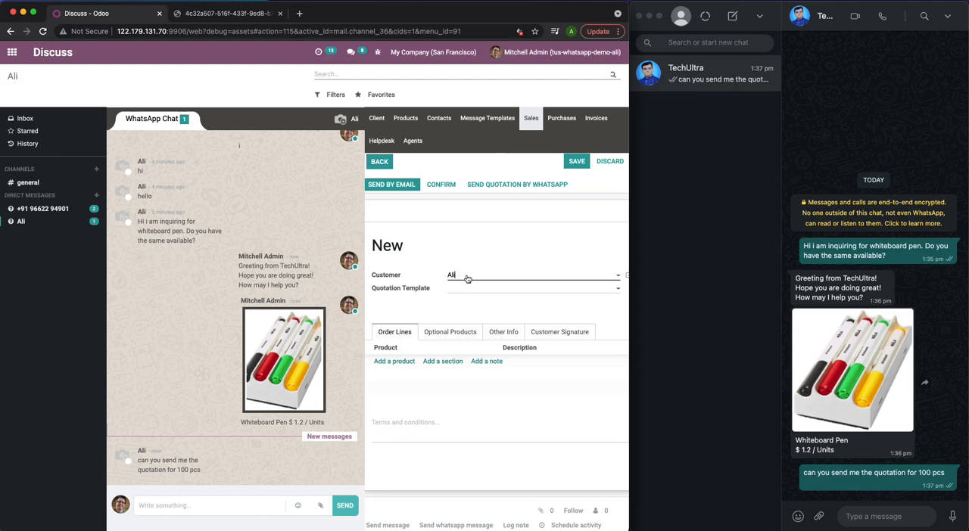
{"action": "scroll", "coordinate": [507, 269], "scroll_direction": "right", "scroll_amount": 5}
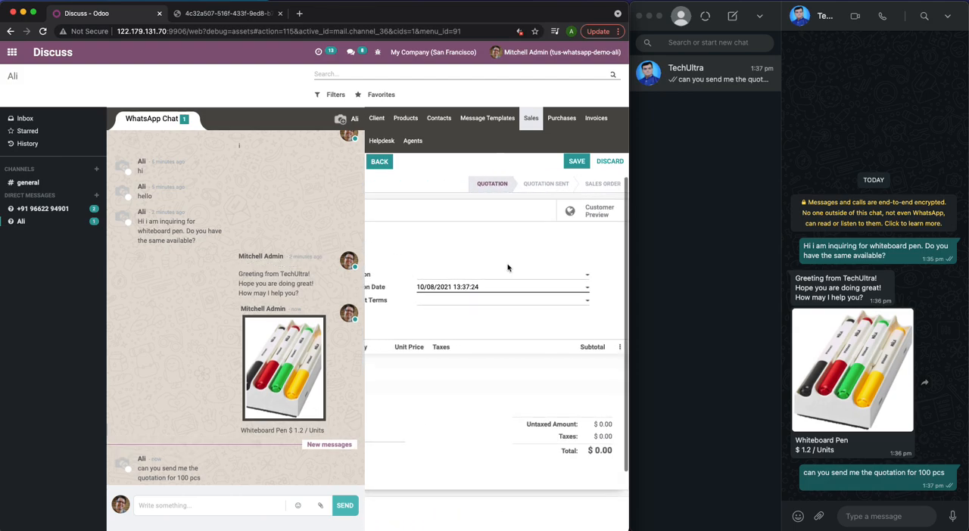
{"action": "scroll", "coordinate": [508, 268], "scroll_direction": "left", "scroll_amount": 5}
{"action": "scroll", "coordinate": [508, 269], "scroll_direction": "right", "scroll_amount": 5}
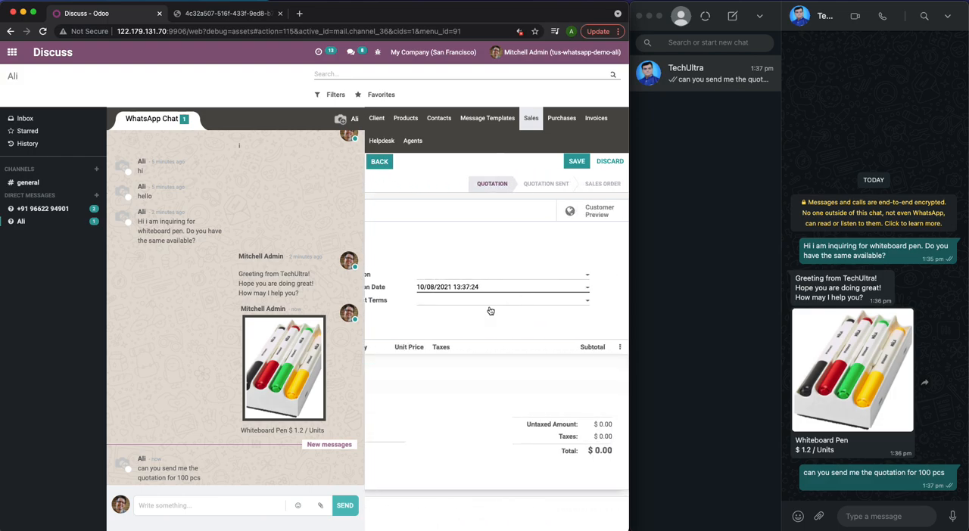
{"action": "scroll", "coordinate": [447, 328], "scroll_direction": "left", "scroll_amount": 5}
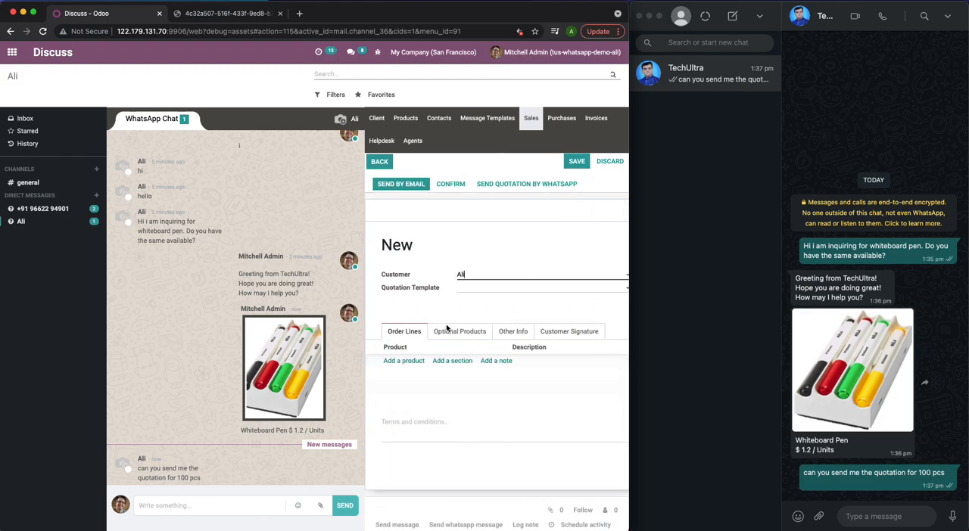
{"action": "left_click", "coordinate": [409, 368]}
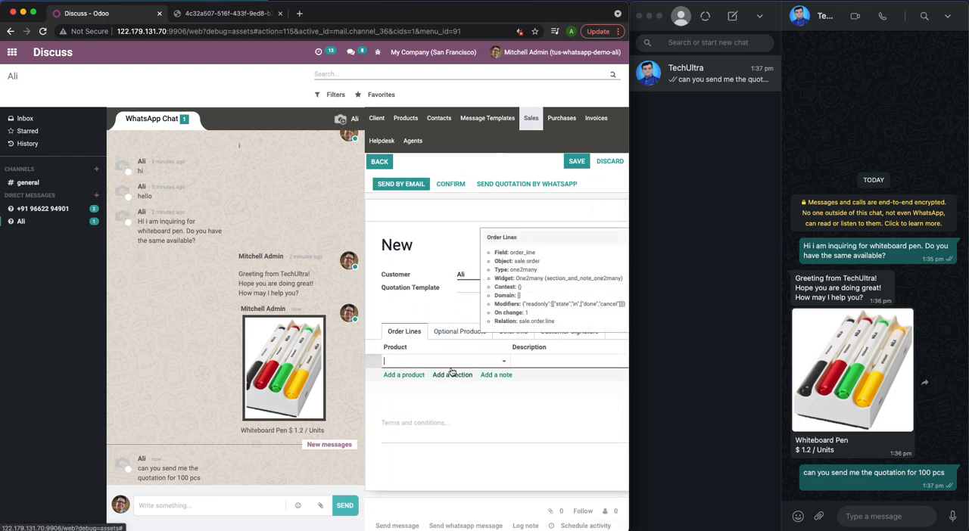
{"action": "left_click", "coordinate": [462, 374]}
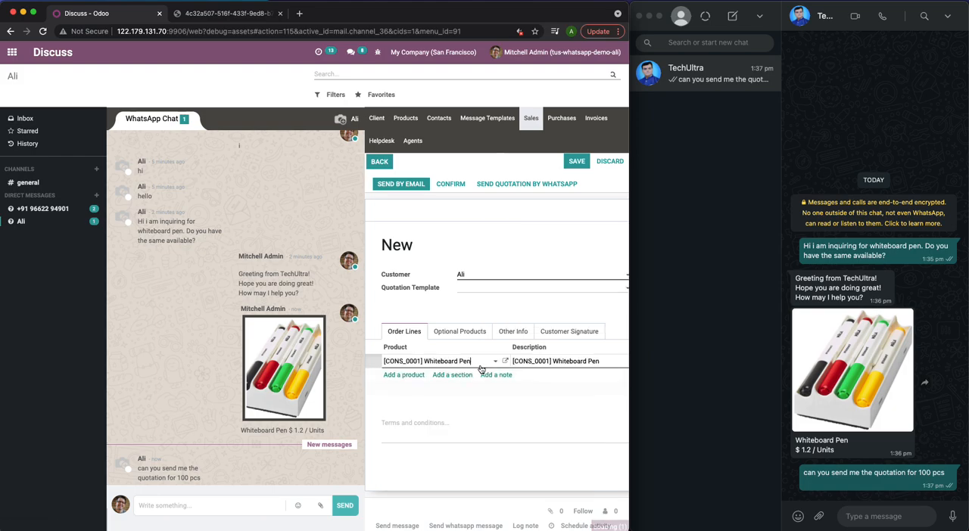
- Set the Whiteboard Pen line's quantity to 100 and save the quotation
{"action": "scroll", "coordinate": [532, 372], "scroll_direction": "right", "scroll_amount": 5}
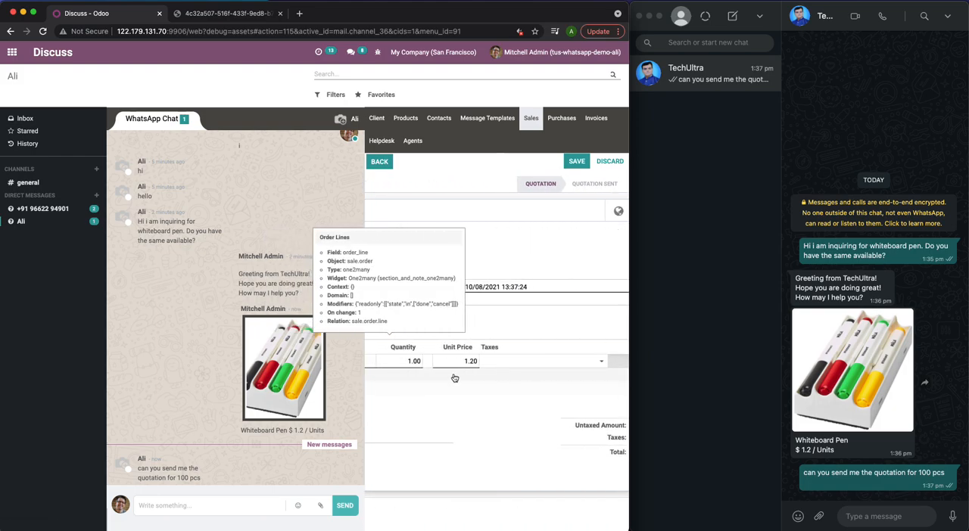
{"action": "left_click", "coordinate": [416, 362]}
{"action": "type", "text": "100"}
{"action": "left_click", "coordinate": [478, 421]}
{"action": "scroll", "coordinate": [478, 421], "scroll_direction": "right", "scroll_amount": 3}
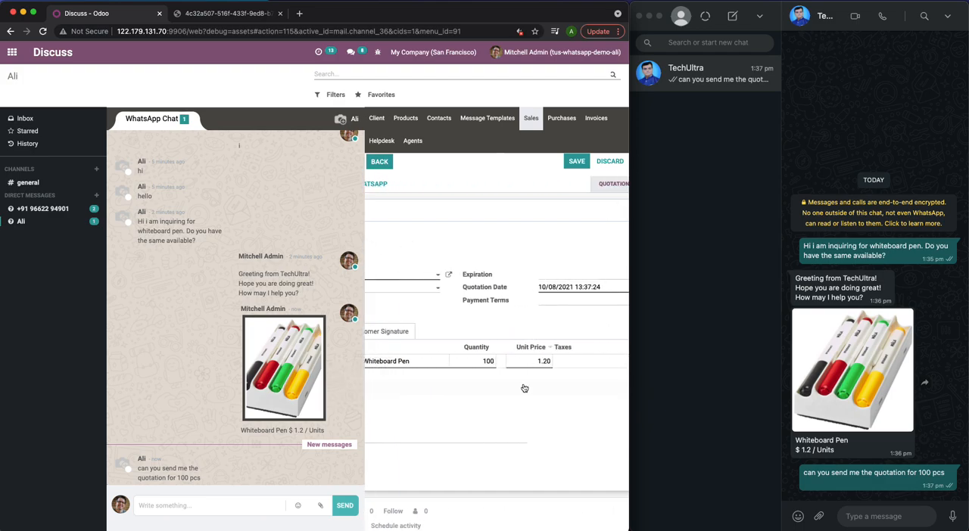
{"action": "left_click", "coordinate": [577, 162]}
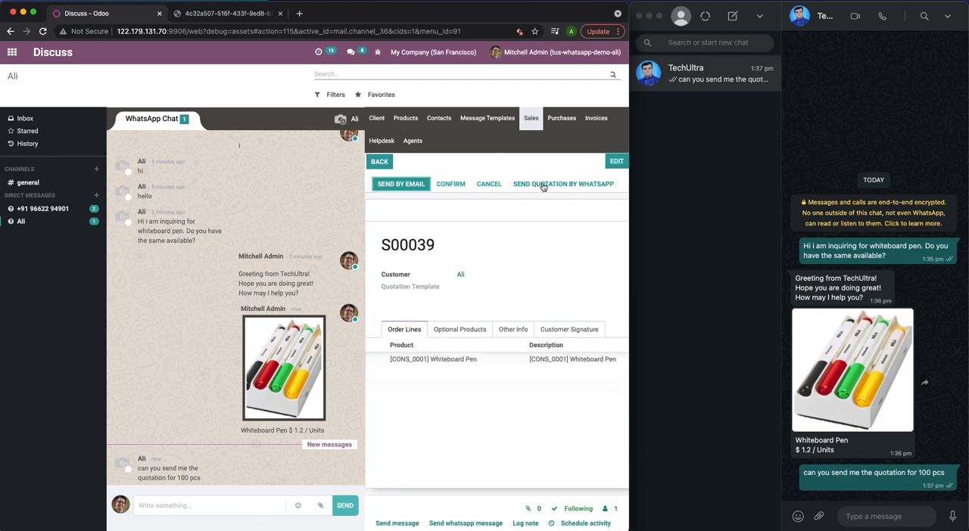
- Send the saved quotation to the customer by WhatsApp with the Quotation Template message
{"action": "left_click", "coordinate": [543, 185]}
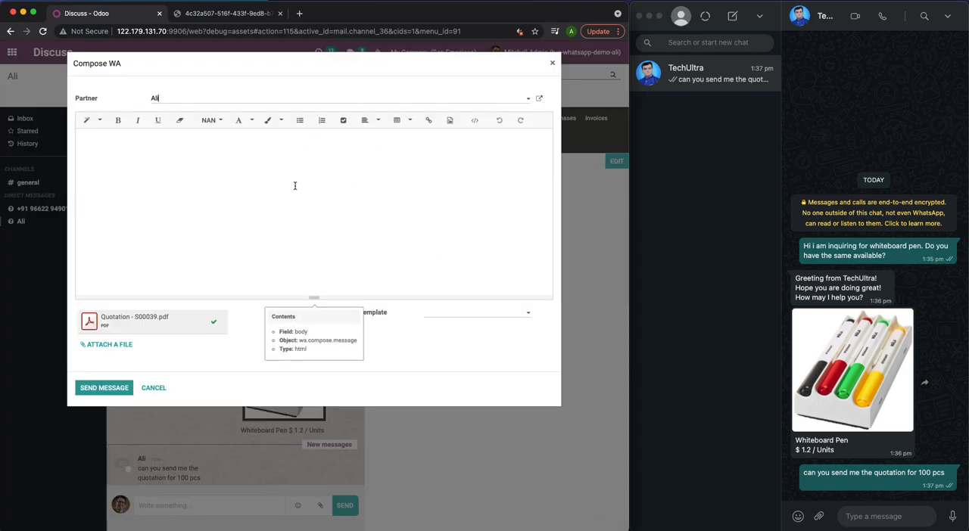
{"action": "left_click", "coordinate": [444, 317]}
{"action": "left_click", "coordinate": [445, 326]}
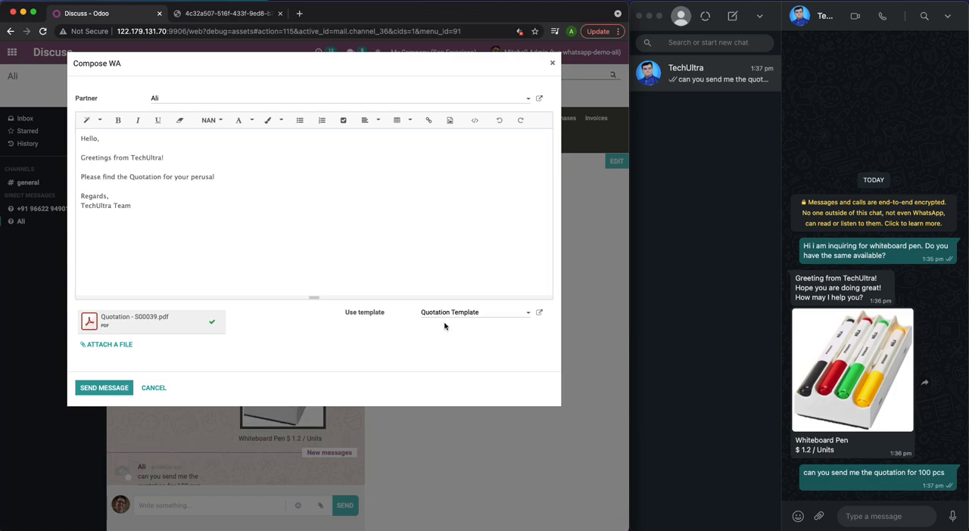
{"action": "left_click", "coordinate": [117, 387]}
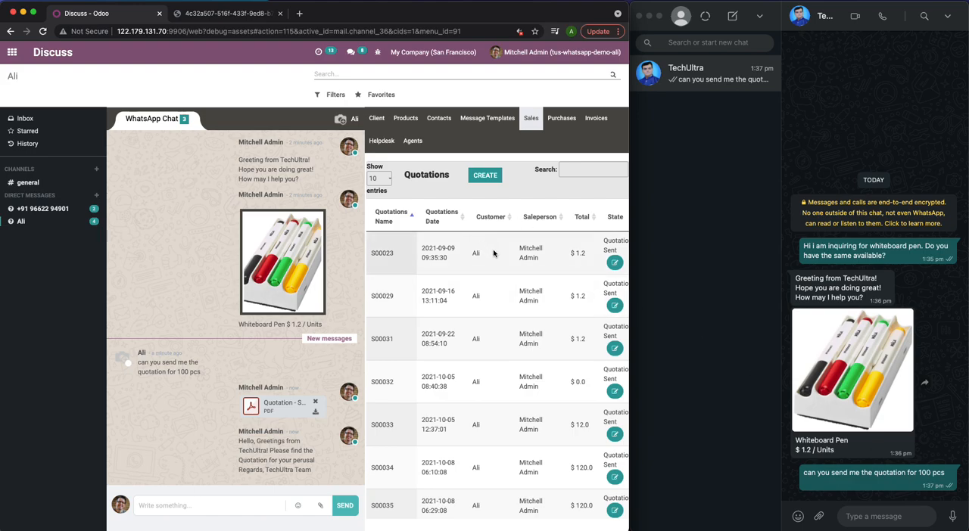
{"action": "scroll", "coordinate": [513, 271], "scroll_direction": "down", "scroll_amount": 5}
{"action": "scroll", "coordinate": [512, 271], "scroll_direction": "up", "scroll_amount": 5}
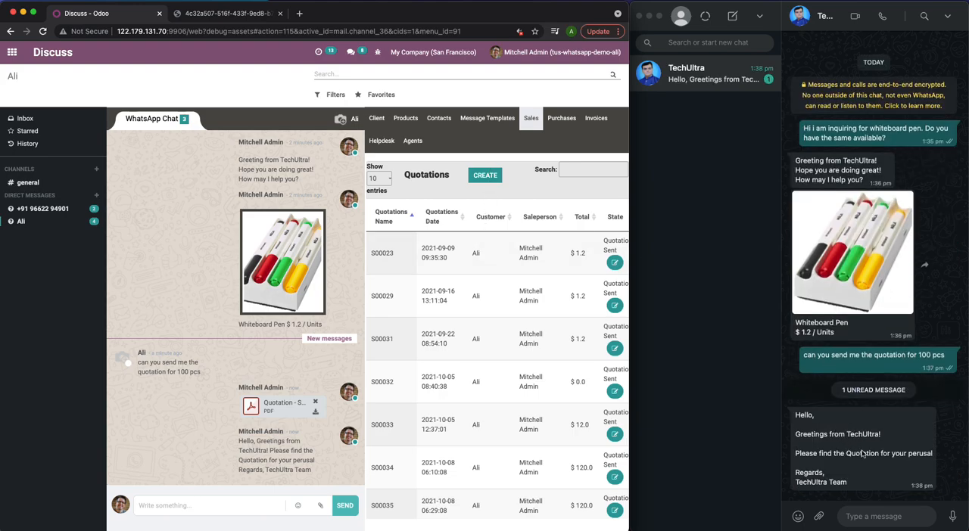
- Switch to WhatsApp, download the received Quotation - S00039.pdf, open it to check its contents, and close it
{"action": "left_click", "coordinate": [941, 466]}
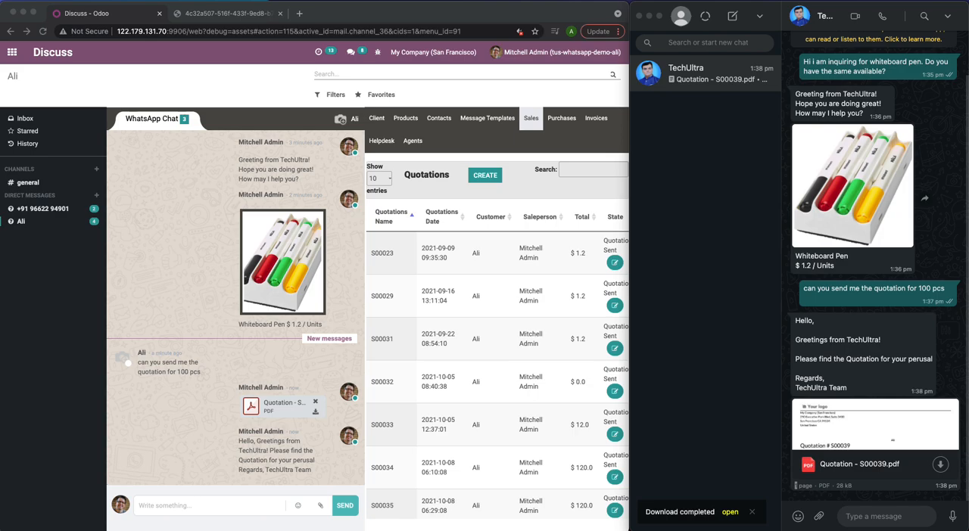
{"action": "left_click", "coordinate": [730, 512]}
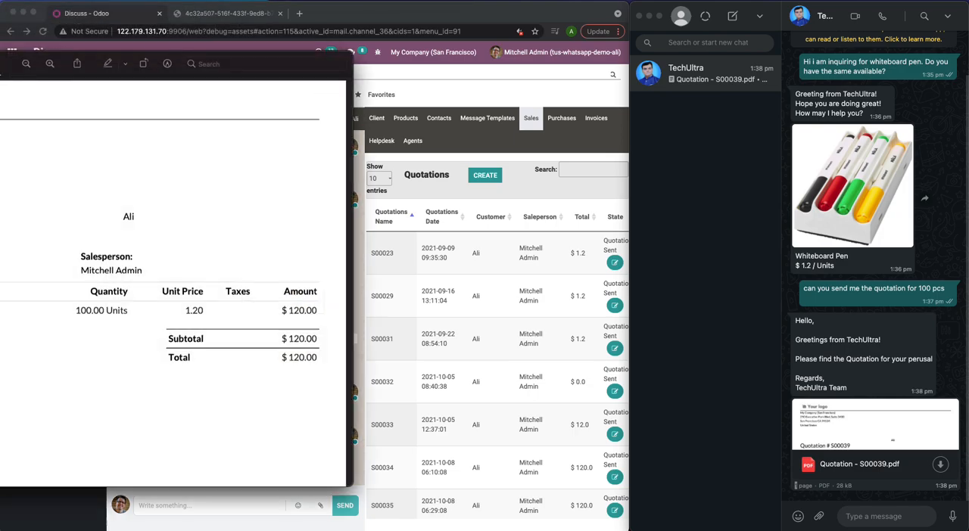
{"action": "left_click", "coordinate": [238, 66]}
{"action": "left_click_drag", "start_coordinate": [162, 56], "coordinate": [406, 92]}
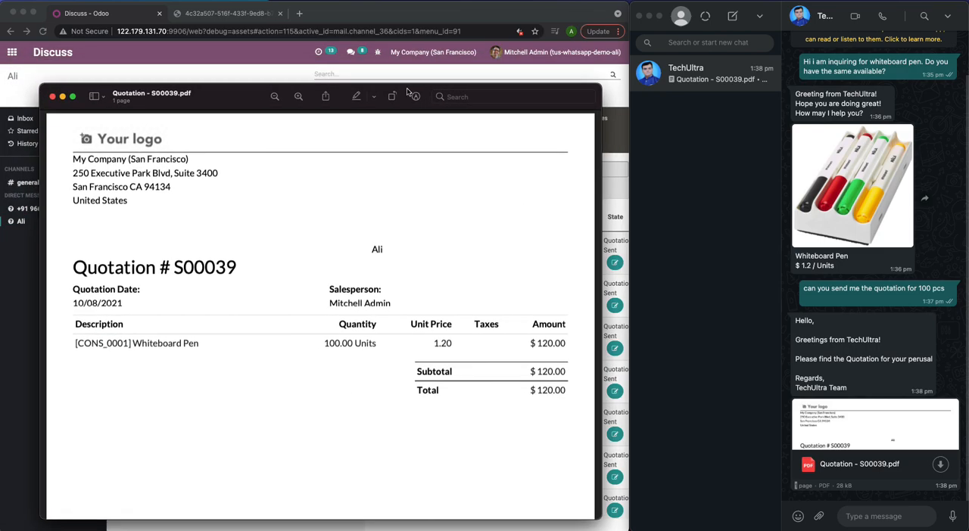
{"action": "left_click", "coordinate": [52, 97]}
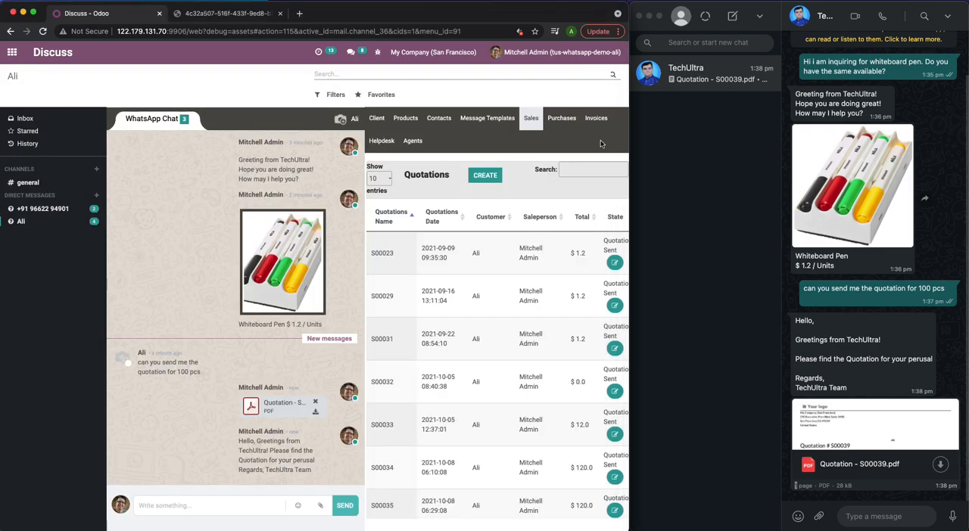
- Review the chat customer's sales, purchases, message templates, invoices, client details and helpdesk tickets in Odoo
{"action": "scroll", "coordinate": [512, 302], "scroll_direction": "down", "scroll_amount": 5}
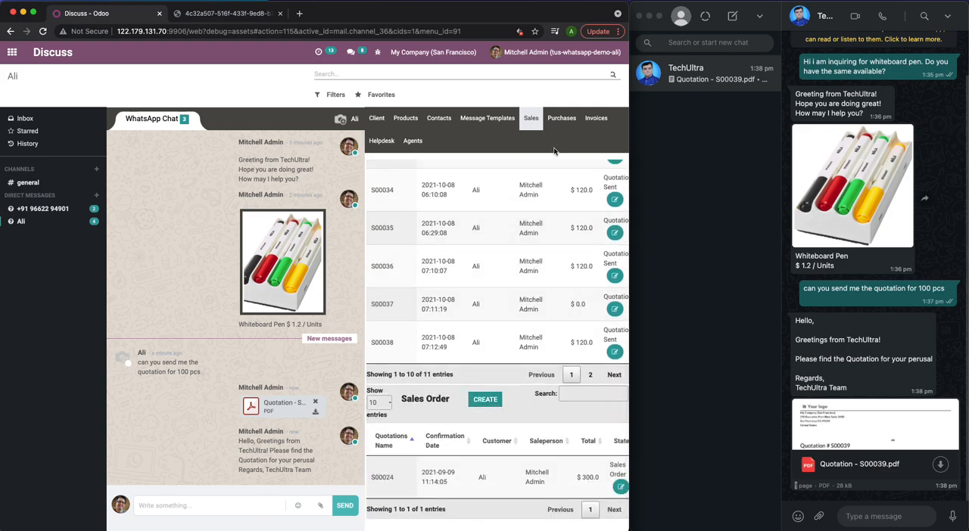
{"action": "left_click", "coordinate": [564, 121]}
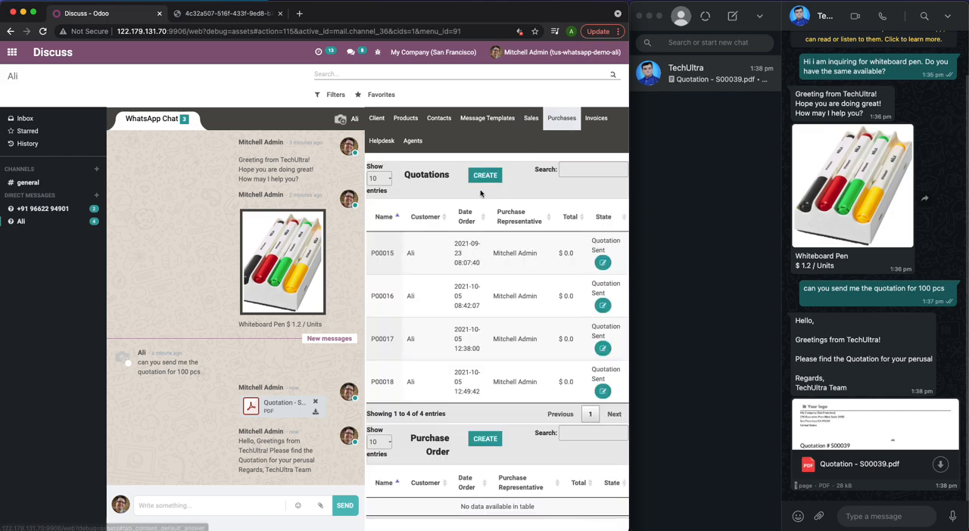
{"action": "scroll", "coordinate": [493, 378], "scroll_direction": "down", "scroll_amount": 1}
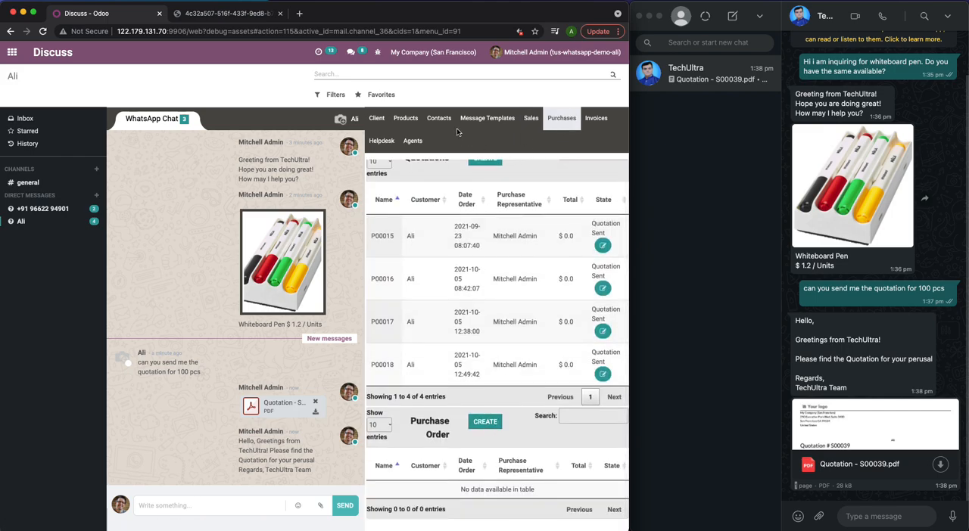
{"action": "left_click", "coordinate": [486, 120]}
{"action": "mouse_move", "coordinate": [587, 198]}
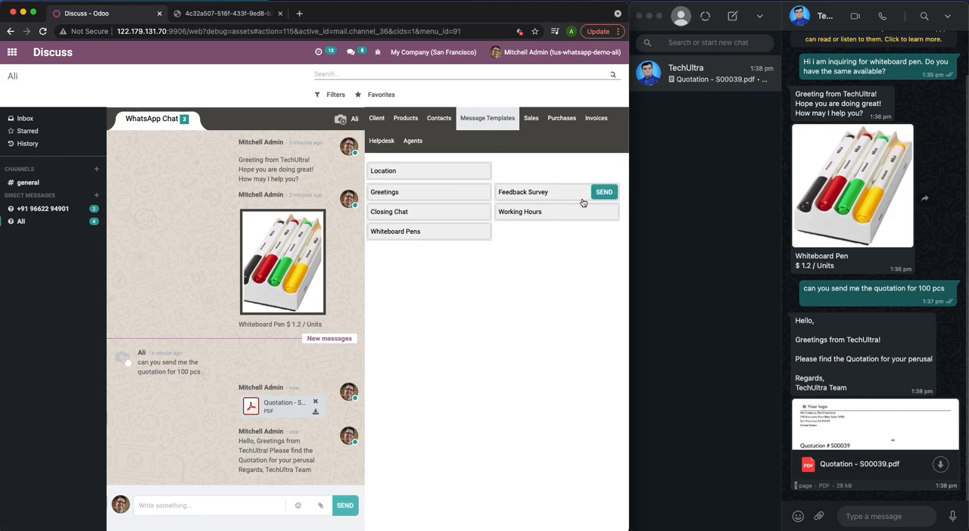
{"action": "left_click", "coordinate": [596, 120]}
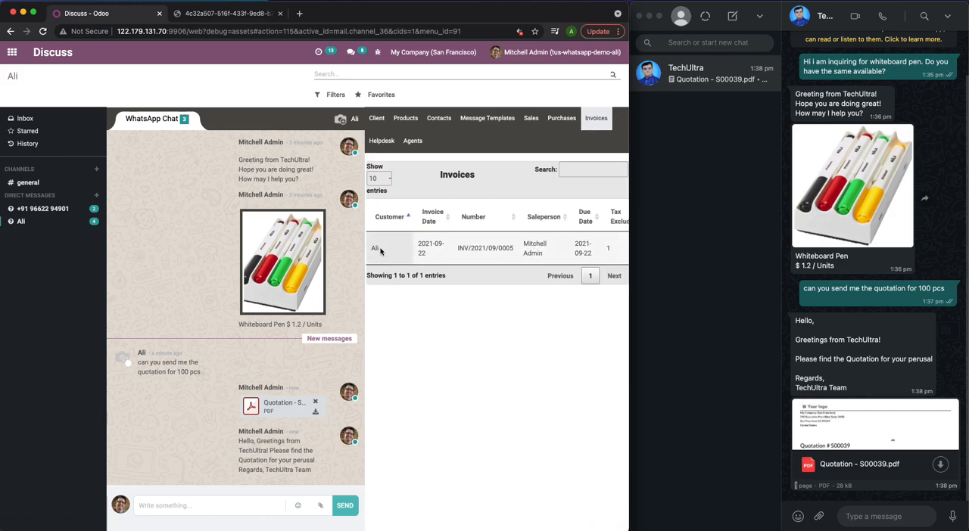
{"action": "scroll", "coordinate": [560, 243], "scroll_direction": "right", "scroll_amount": 5}
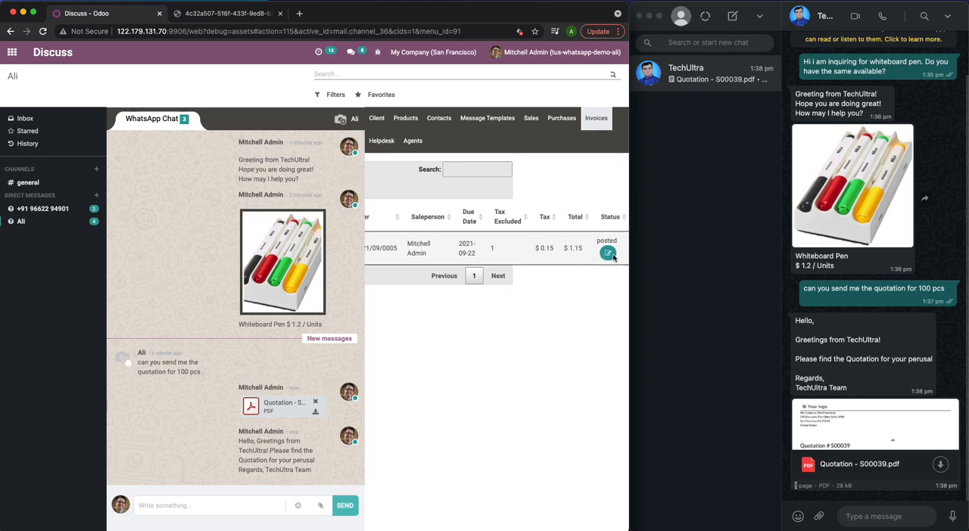
{"action": "scroll", "coordinate": [506, 272], "scroll_direction": "left", "scroll_amount": 5}
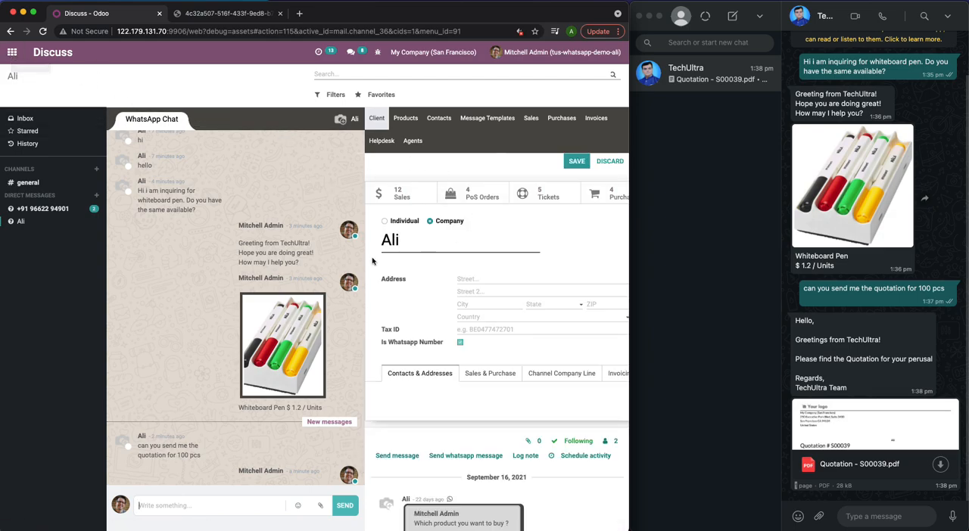
{"action": "mouse_move", "coordinate": [315, 355]}
{"action": "left_click", "coordinate": [378, 143]}
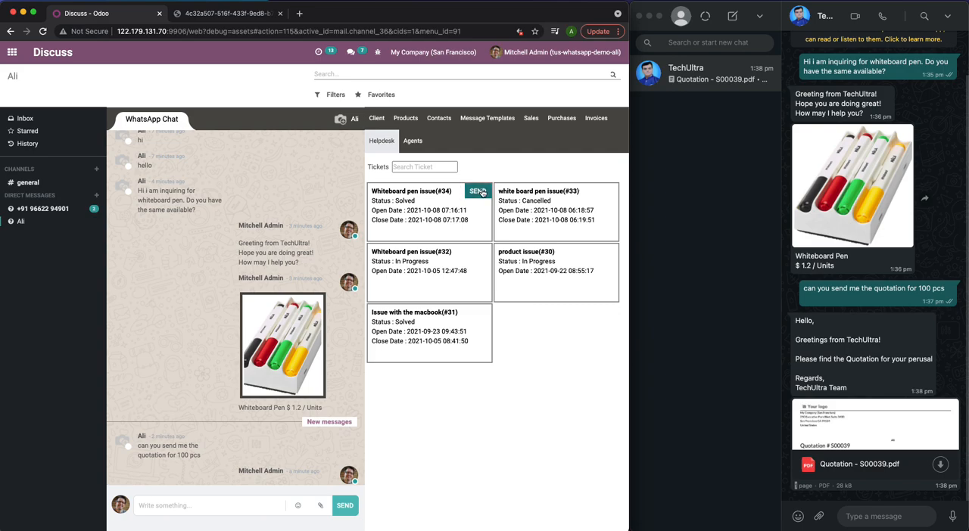
- Return to the Odoo home screen and close both open WhatsApp chat windows
{"action": "left_click", "coordinate": [12, 56]}
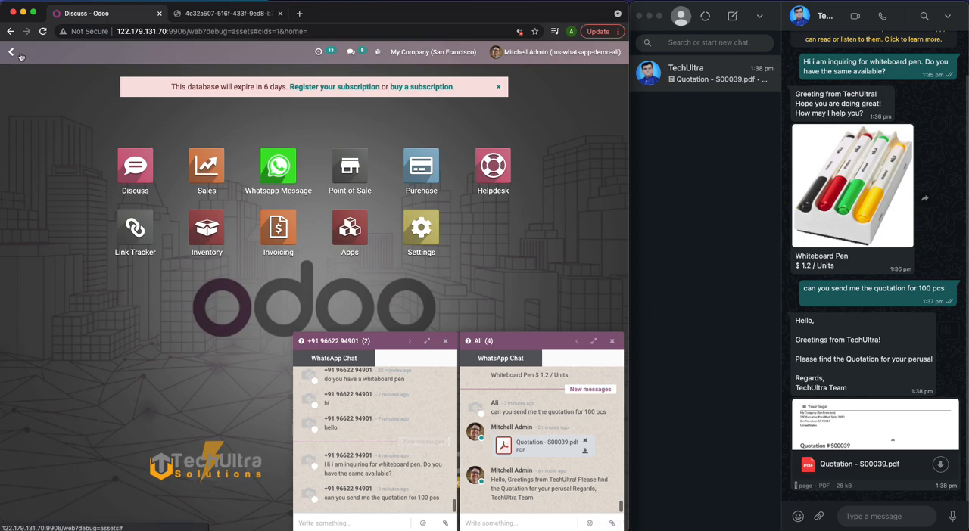
{"action": "left_click", "coordinate": [445, 342]}
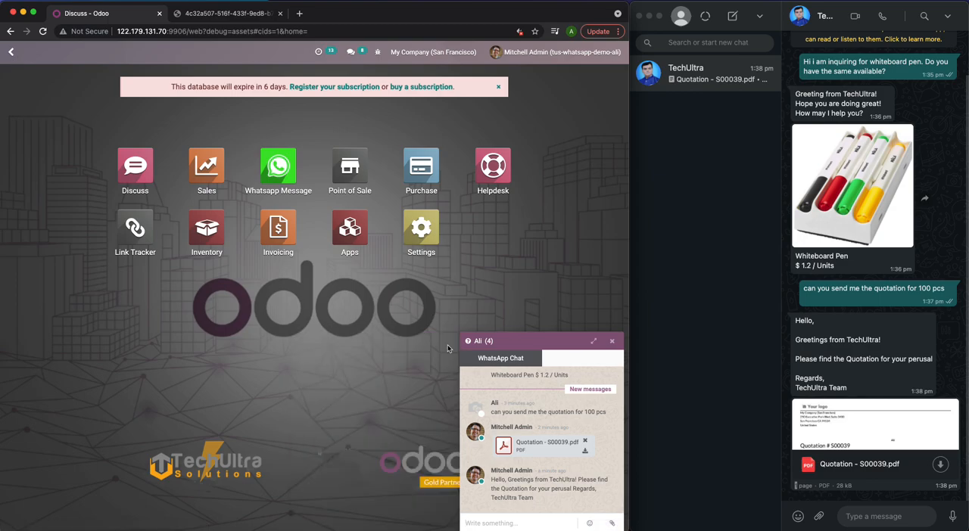
{"action": "left_click", "coordinate": [613, 342]}
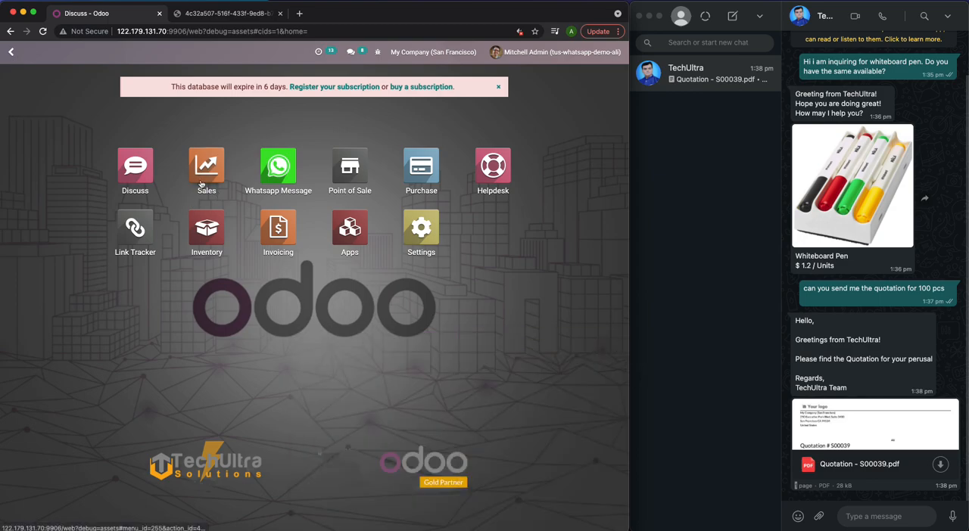
- Create a new quotation in the Sales app for the same customer and save it without order lines
{"action": "left_click", "coordinate": [206, 168]}
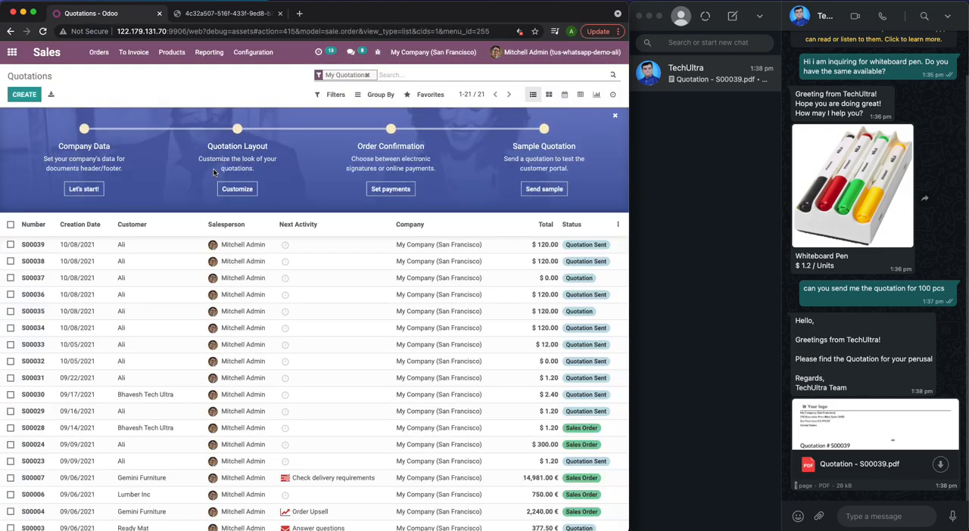
{"action": "left_click", "coordinate": [23, 94]}
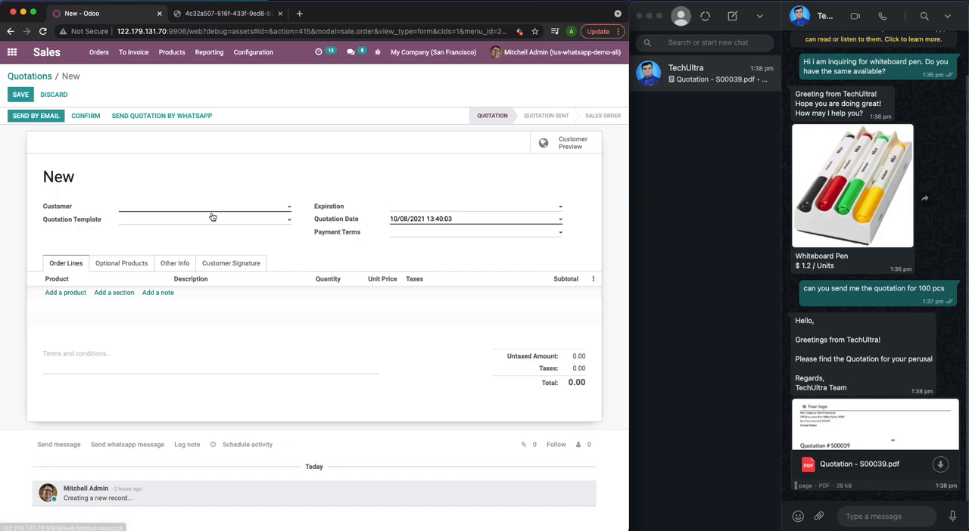
{"action": "left_click", "coordinate": [230, 210]}
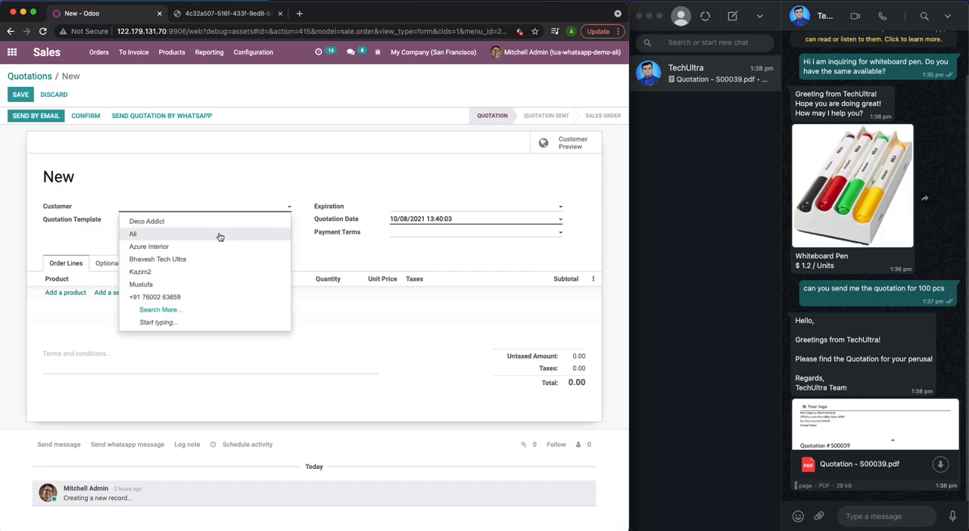
{"action": "left_click", "coordinate": [219, 237]}
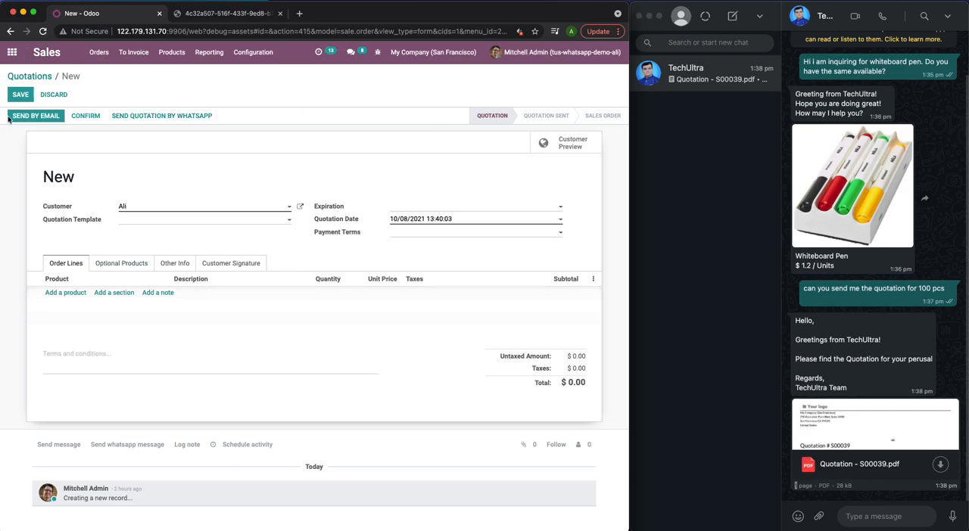
{"action": "left_click", "coordinate": [20, 94]}
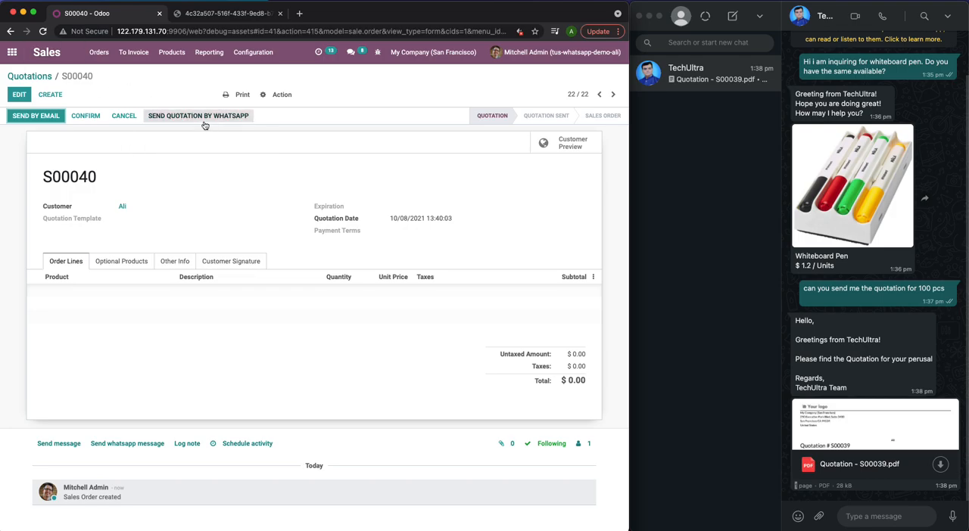
- Send the new Sales app quotation by WhatsApp using the Quotation Template
{"action": "left_click", "coordinate": [213, 120]}
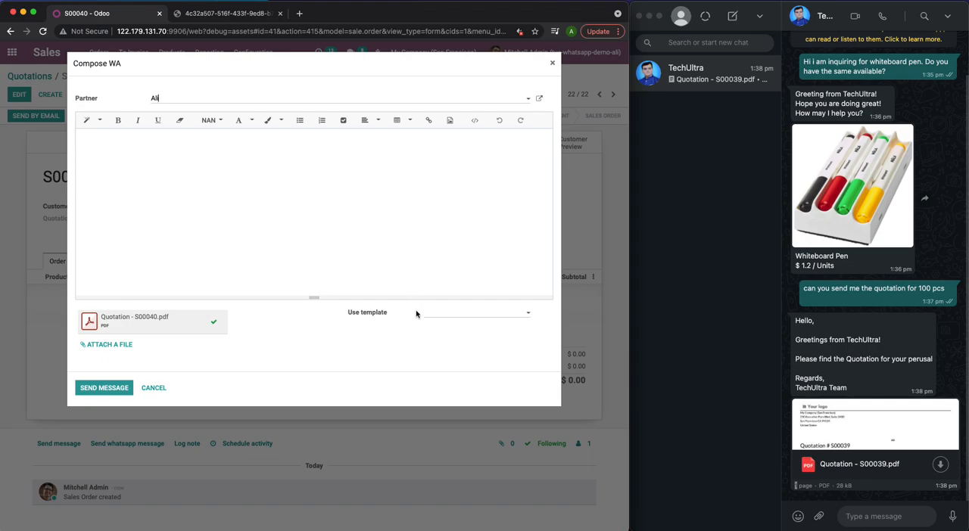
{"action": "left_click", "coordinate": [427, 314]}
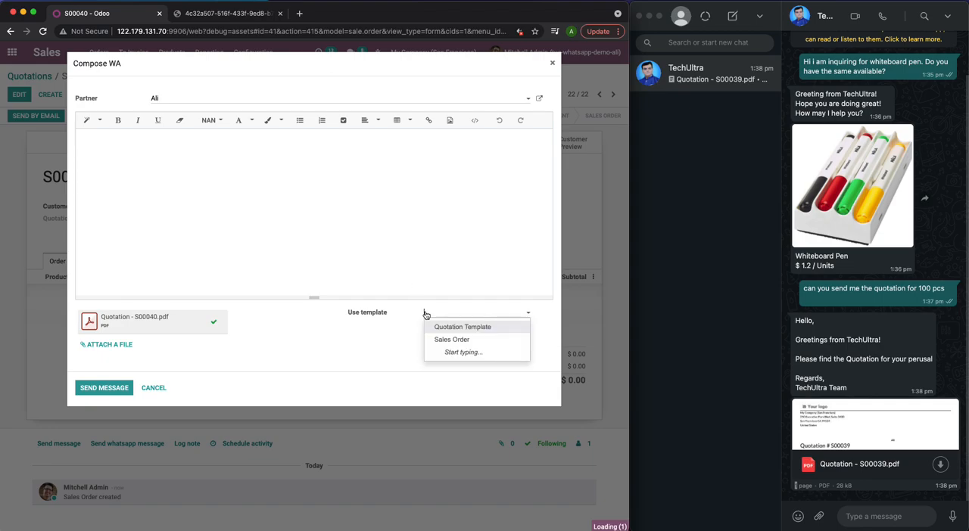
{"action": "left_click", "coordinate": [457, 326]}
{"action": "left_click", "coordinate": [106, 387]}
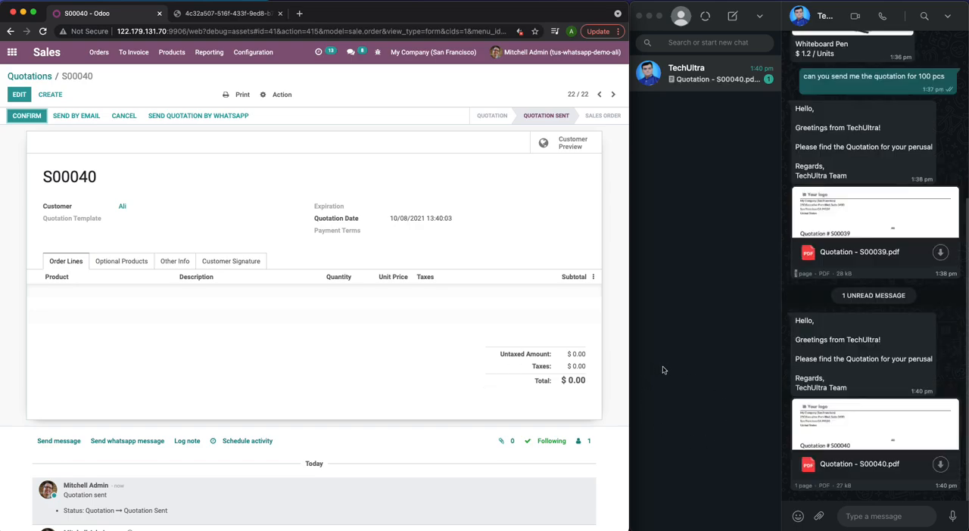
- Open a blank request for quotation in the Purchase app to view its WhatsApp sending option
{"action": "left_click", "coordinate": [12, 53]}
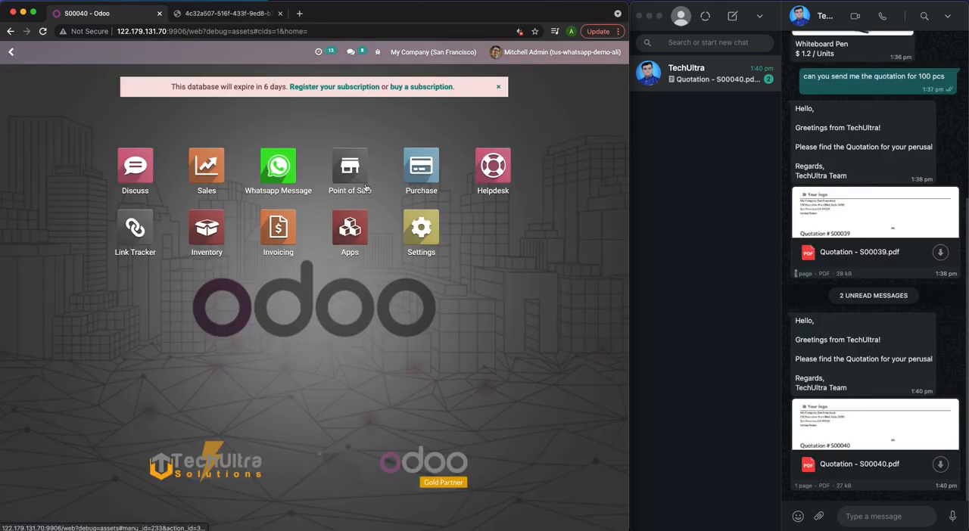
{"action": "left_click", "coordinate": [424, 165]}
{"action": "left_click", "coordinate": [23, 94]}
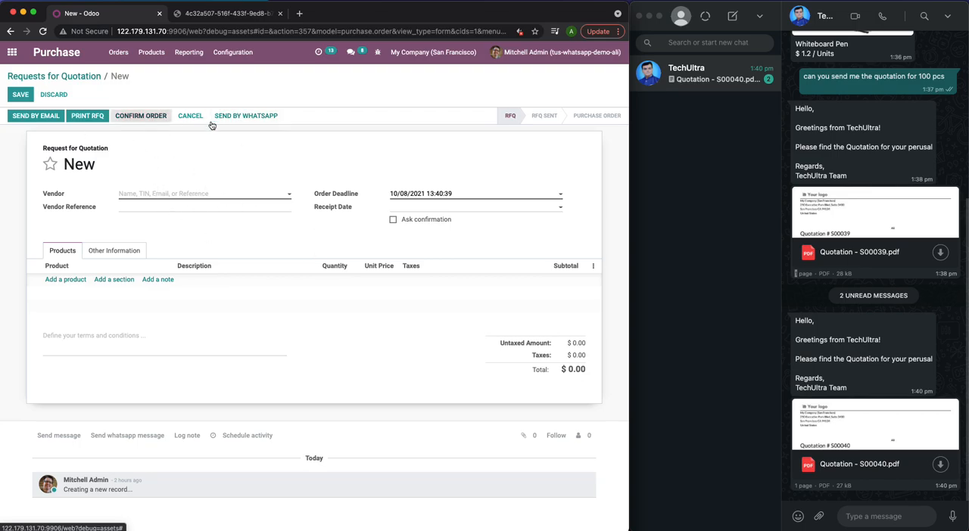
- Create a new delivery order in the Inventory app for the same customer and save it without product lines
{"action": "left_click", "coordinate": [12, 53]}
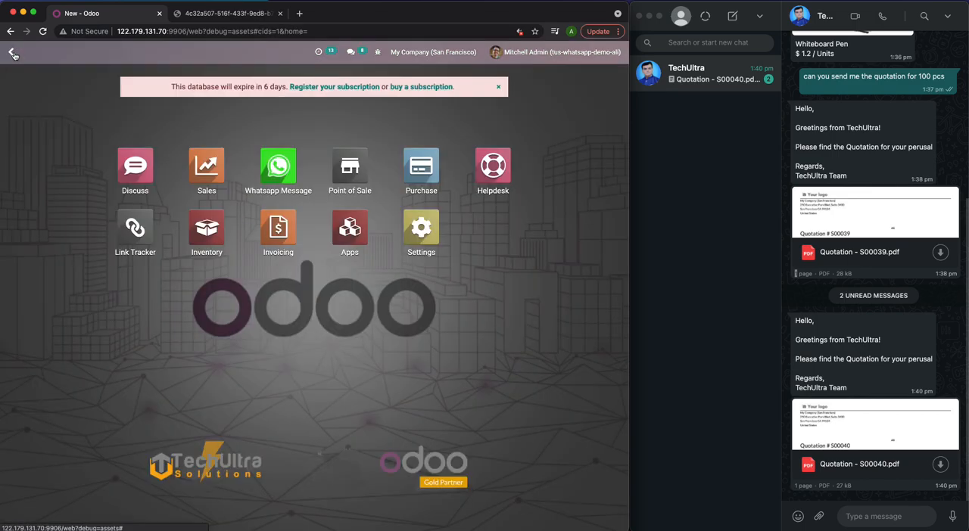
{"action": "left_click", "coordinate": [221, 234]}
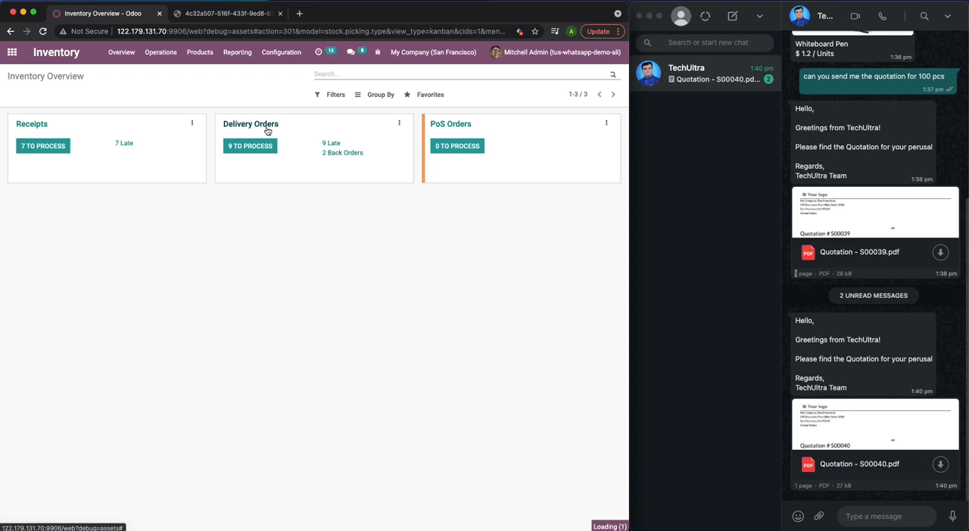
{"action": "left_click", "coordinate": [252, 148]}
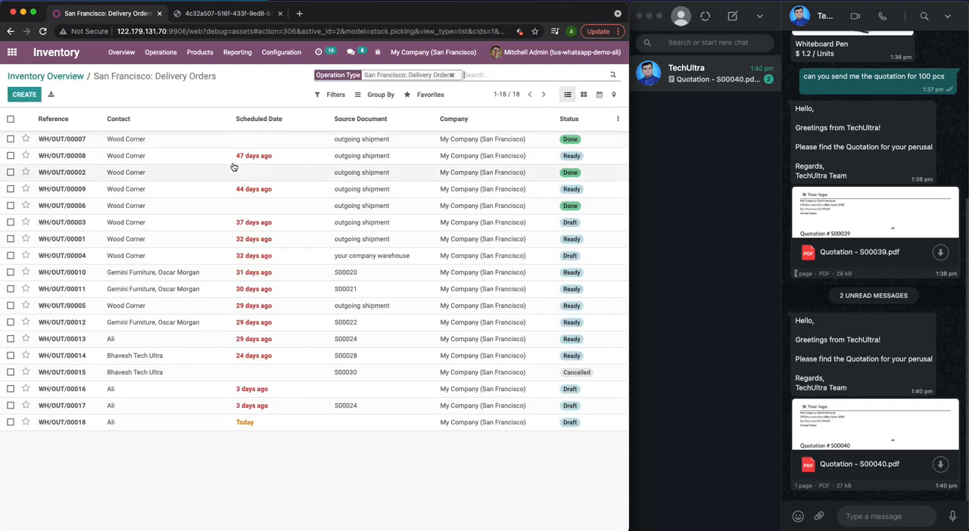
{"action": "left_click", "coordinate": [24, 95]}
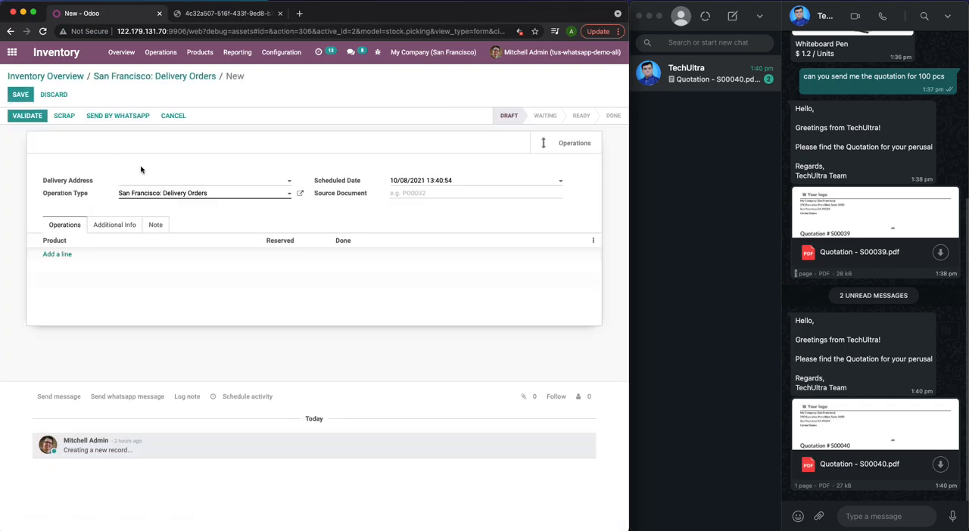
{"action": "left_click", "coordinate": [179, 187]}
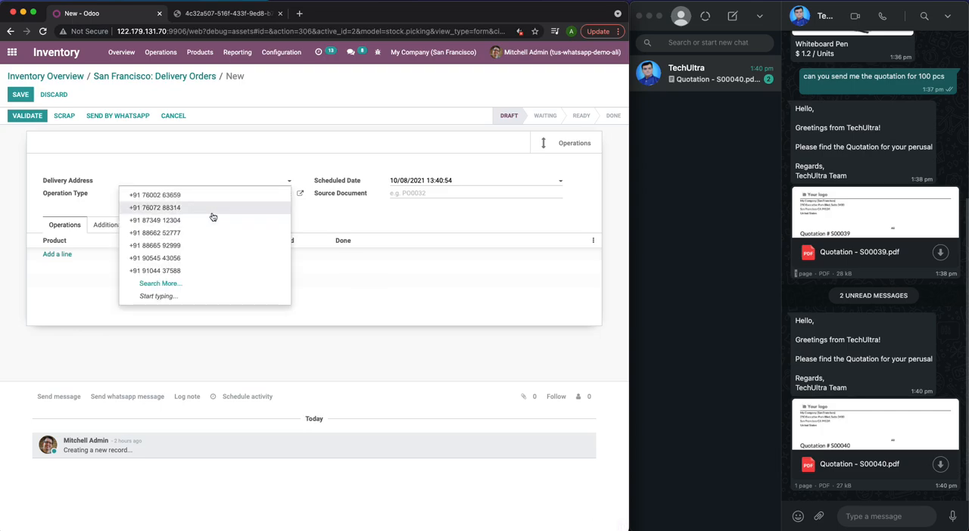
{"action": "type", "text": "All"}
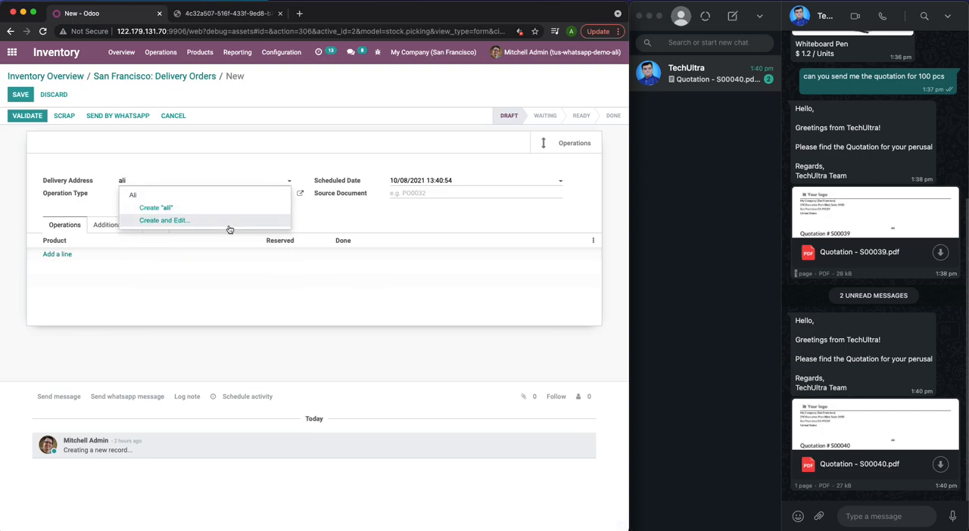
{"action": "left_click", "coordinate": [223, 194]}
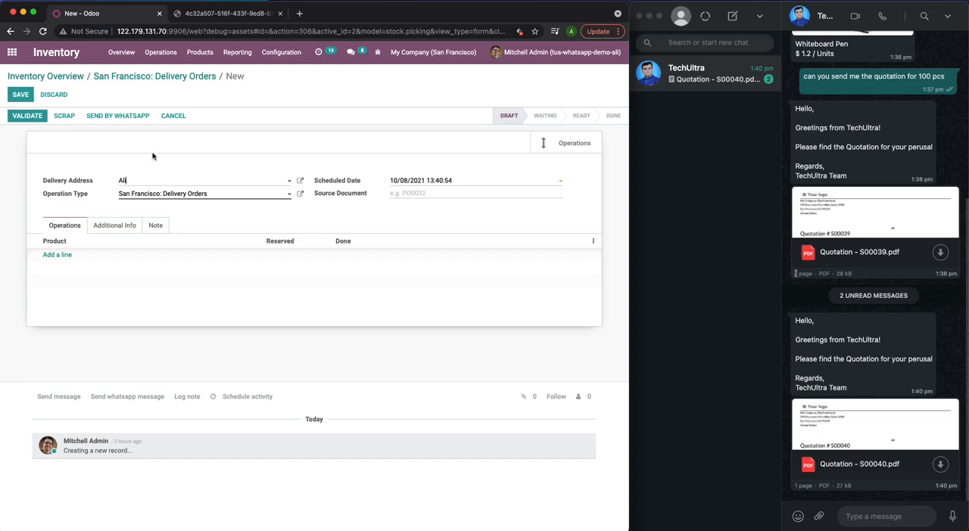
{"action": "left_click", "coordinate": [20, 95]}
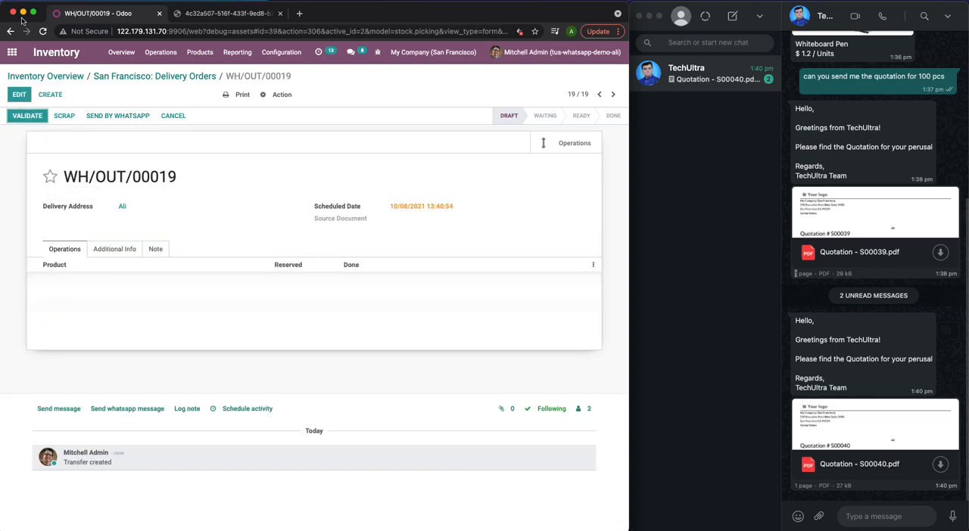
- Open a blank customer invoice in the Invoicing app to view its WhatsApp sending option, and return to the home screen
{"action": "left_click", "coordinate": [30, 76]}
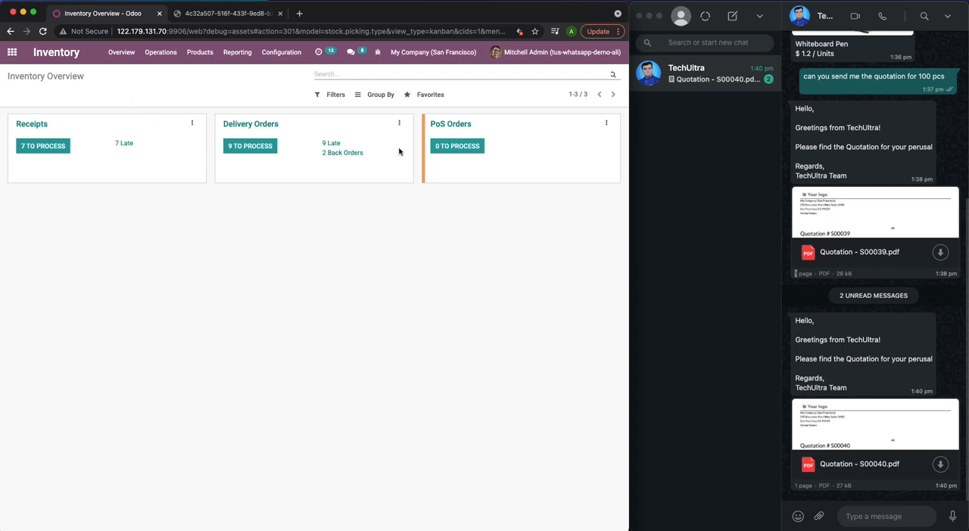
{"action": "left_click", "coordinate": [13, 55]}
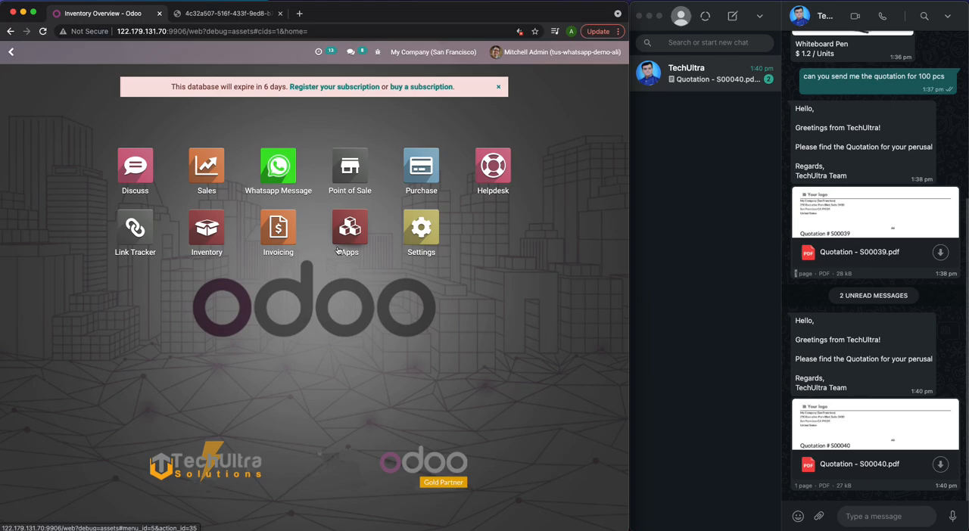
{"action": "left_click", "coordinate": [294, 232]}
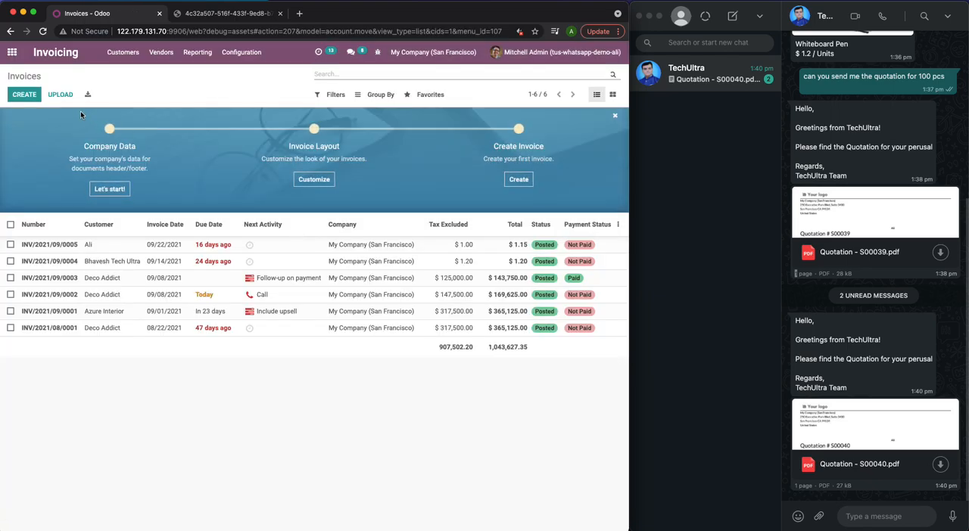
{"action": "left_click", "coordinate": [29, 97]}
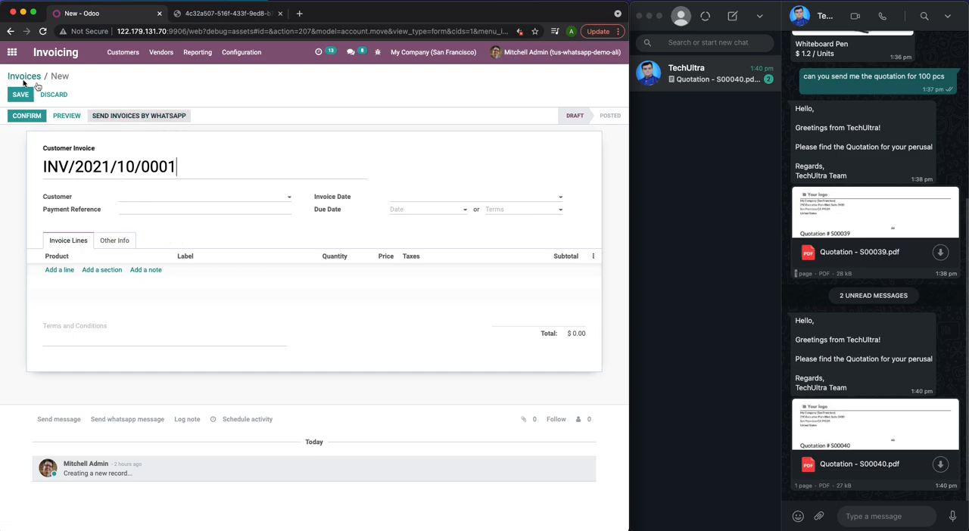
{"action": "left_click", "coordinate": [12, 53]}
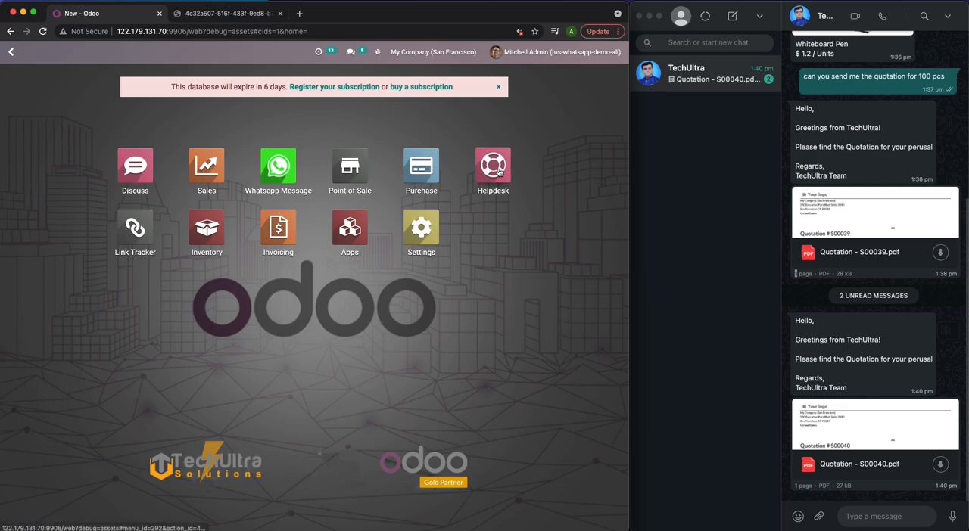
- Switch to WhatsApp and send the message "Hi i have issue with whiteboard pen you had sent me" to TechUltra
{"action": "left_click", "coordinate": [887, 518]}
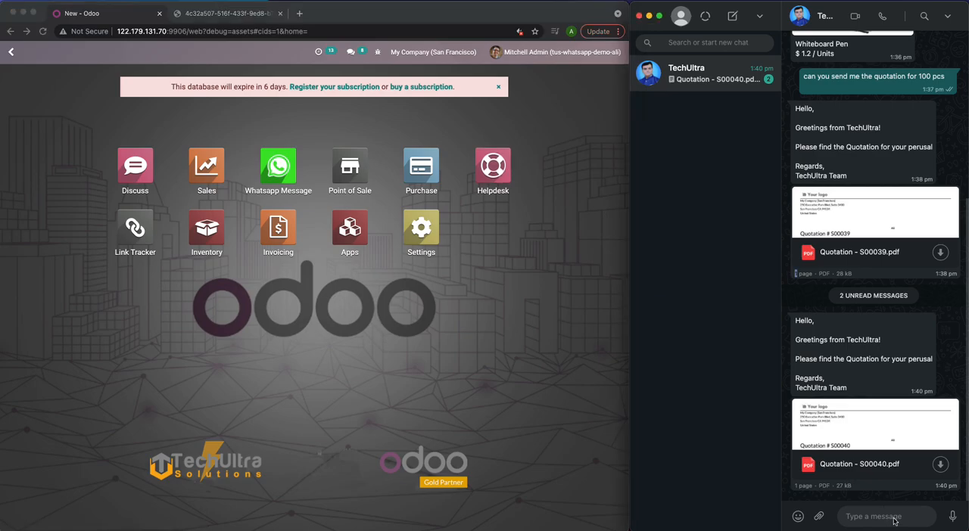
{"action": "type", "text": "Hi i have issue"}
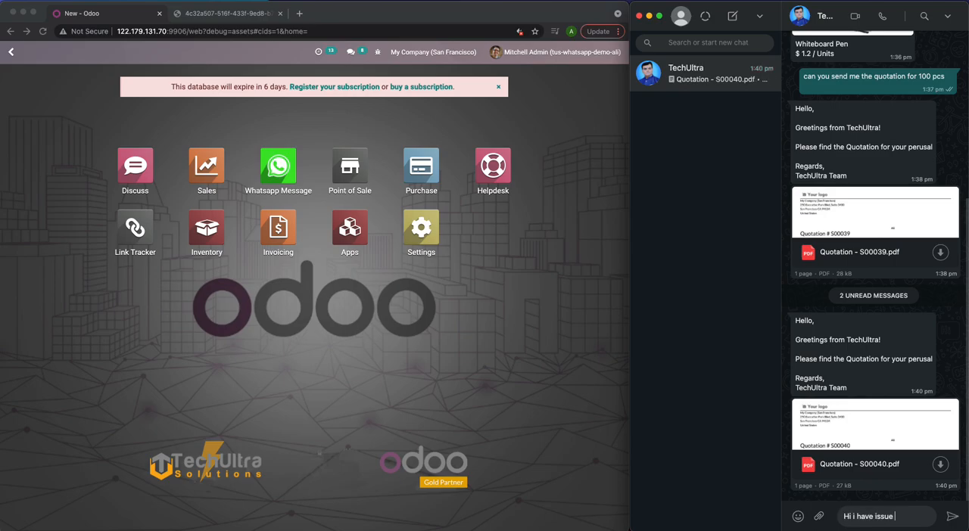
{"action": "type", "text": " with whiteboa"}
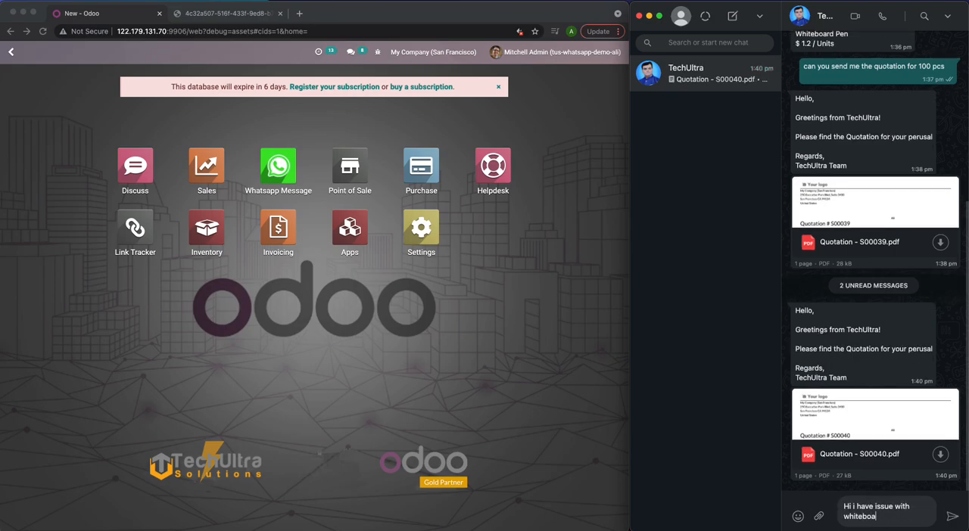
{"action": "type", "text": "rd pen you had sent me"}
{"action": "key", "text": "Return"}
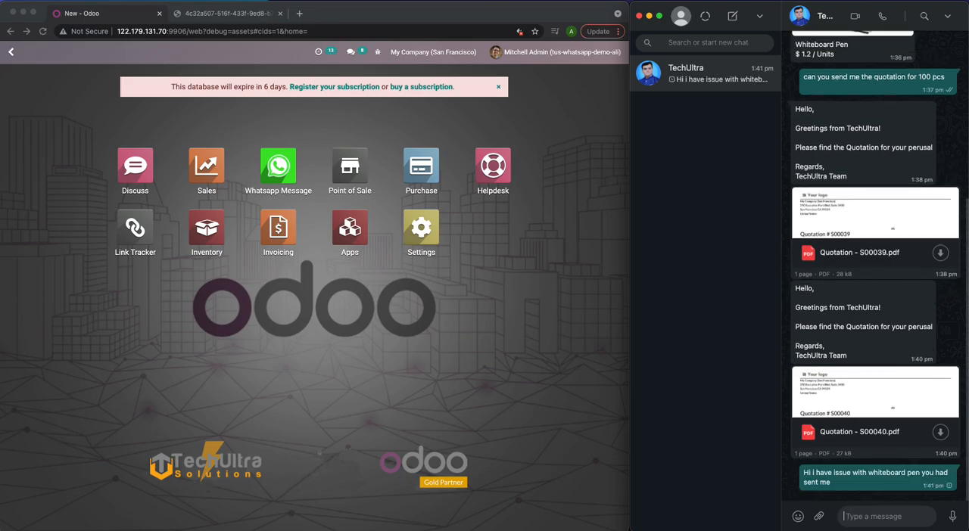
- Attach the document Quotation - S00039.pdf from the Downloads folder to the TechUltra chat
{"action": "left_click", "coordinate": [819, 516]}
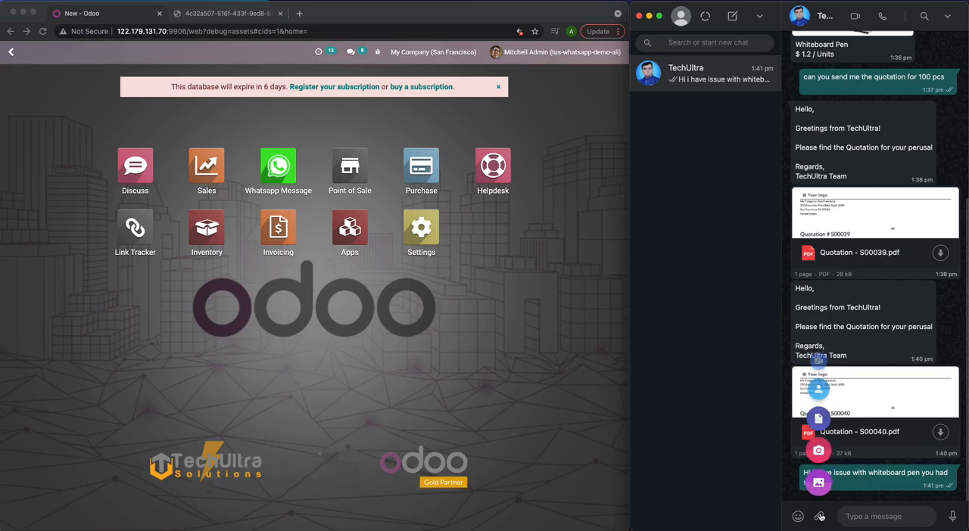
{"action": "left_click", "coordinate": [818, 415]}
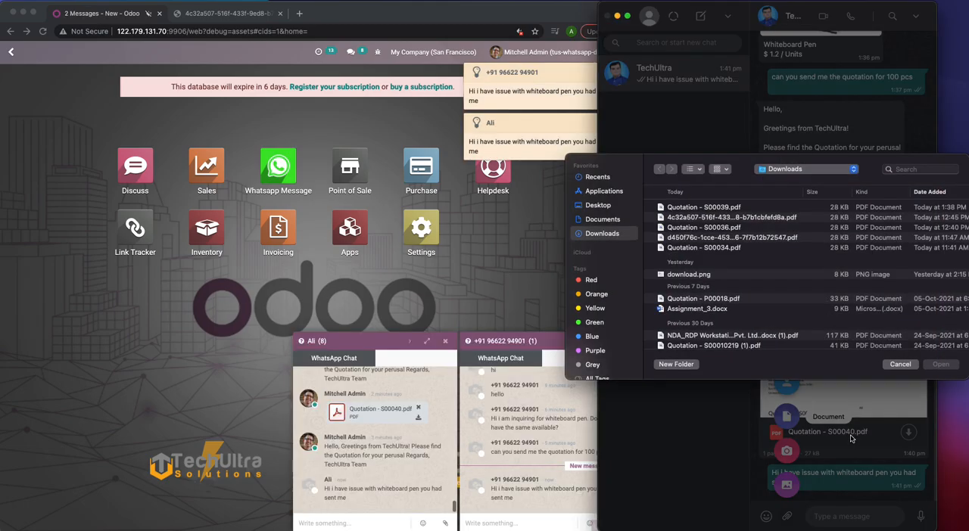
{"action": "left_click", "coordinate": [753, 218]}
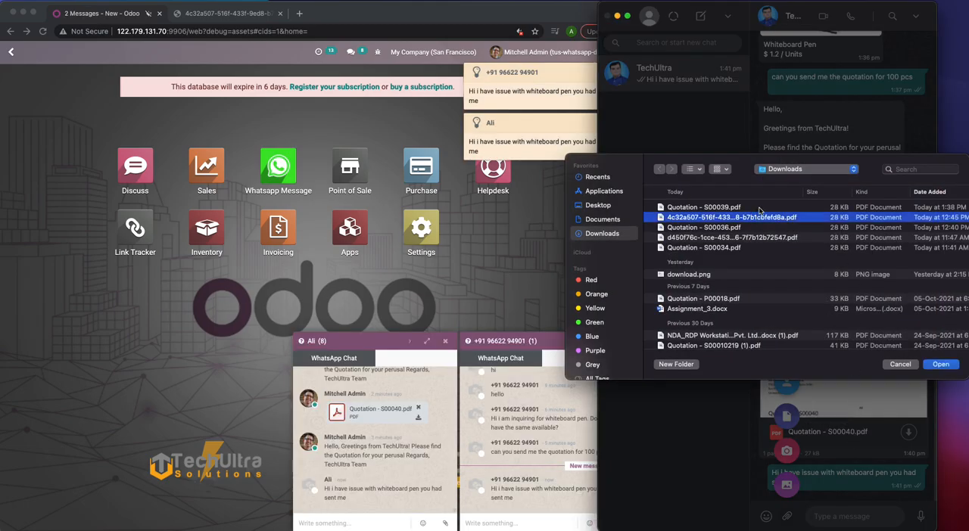
{"action": "left_click", "coordinate": [760, 209]}
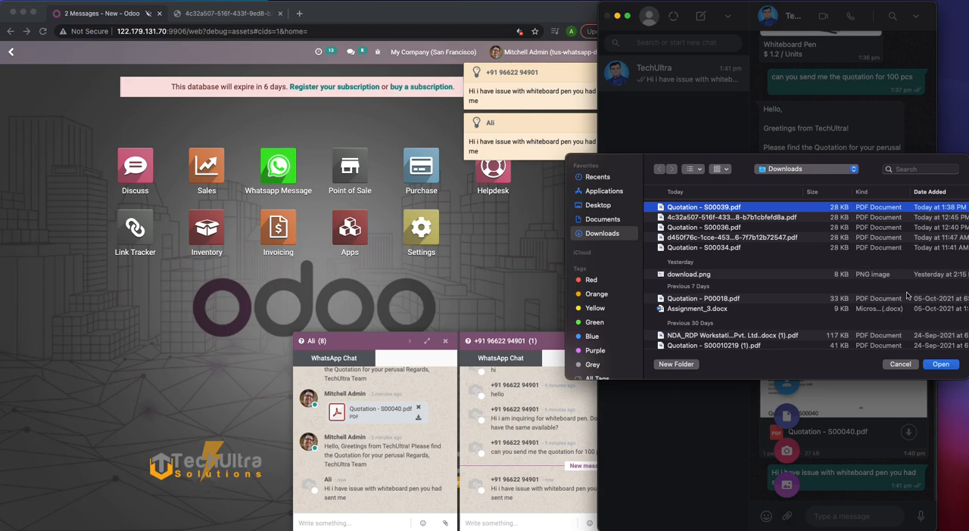
{"action": "left_click", "coordinate": [950, 368]}
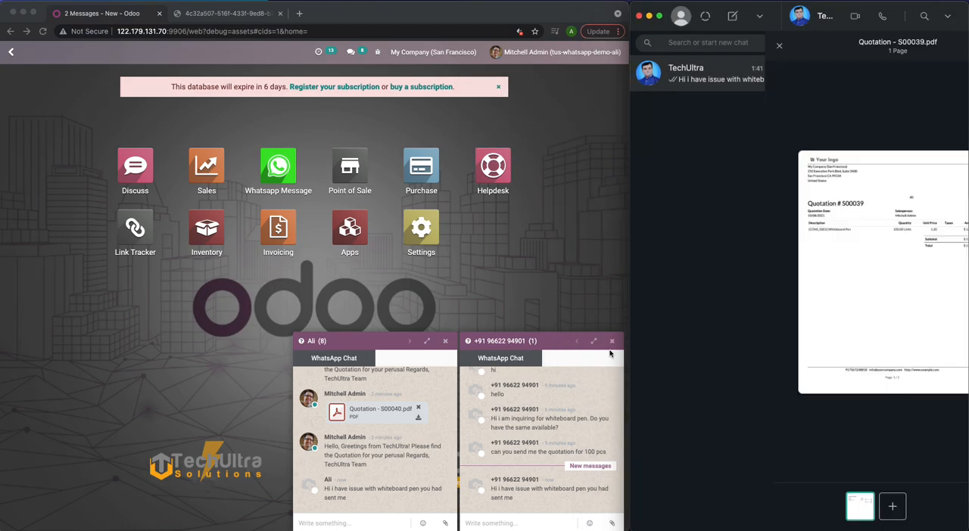
- Close both Odoo chat pop-ups, open the customer's WhatsApp chat in Discuss and save the client form
{"action": "left_click", "coordinate": [445, 342]}
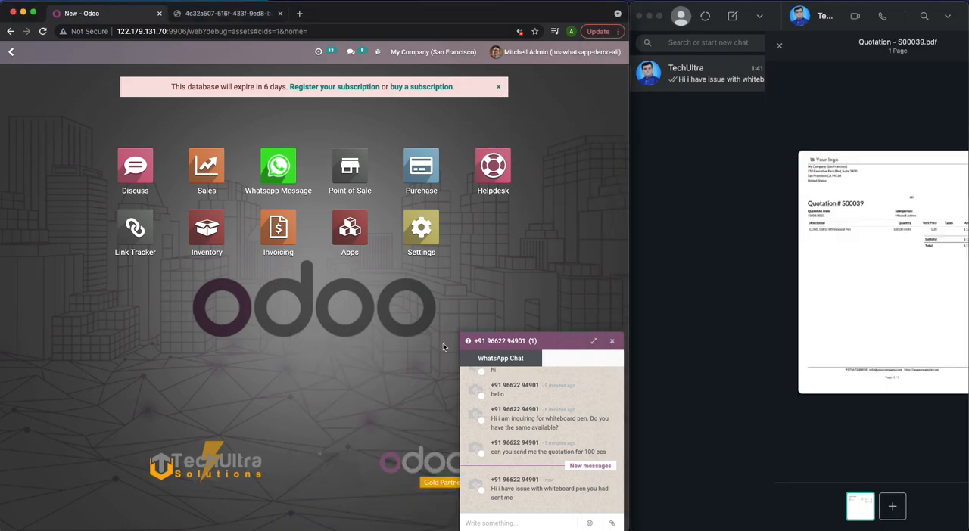
{"action": "left_click", "coordinate": [612, 341]}
{"action": "left_click", "coordinate": [222, 194]}
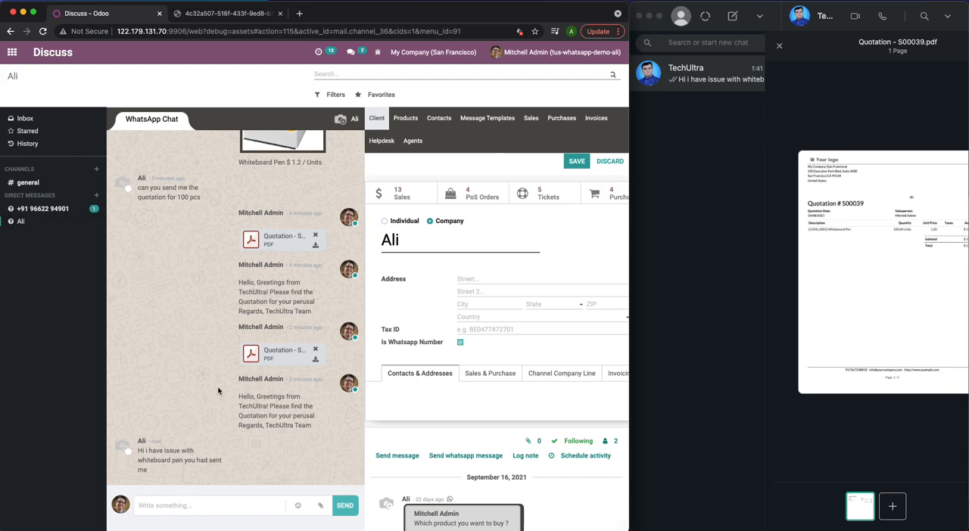
{"action": "left_click", "coordinate": [580, 162]}
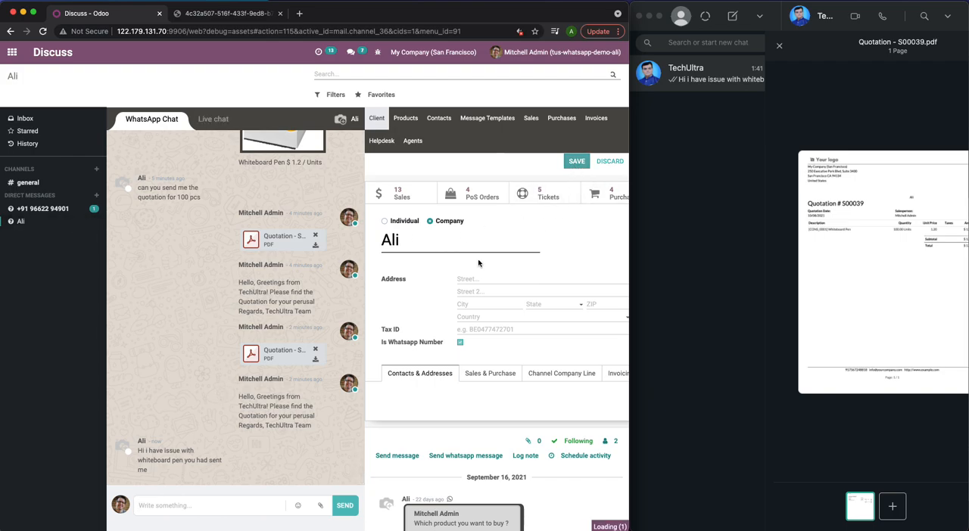
{"action": "left_click", "coordinate": [145, 505]}
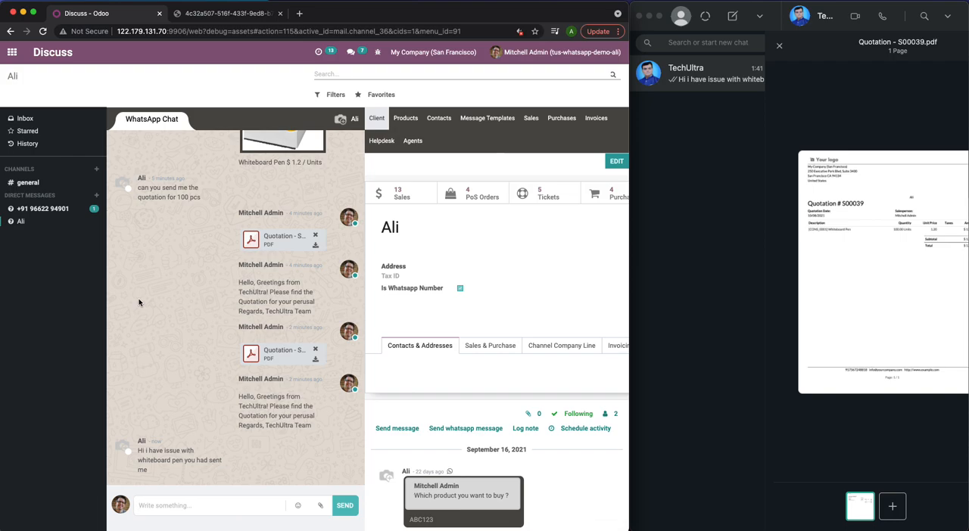
- Send the attached quotation PDF from WhatsApp, and download and open the received file from the customer's Discuss chat
{"action": "left_click", "coordinate": [813, 415]}
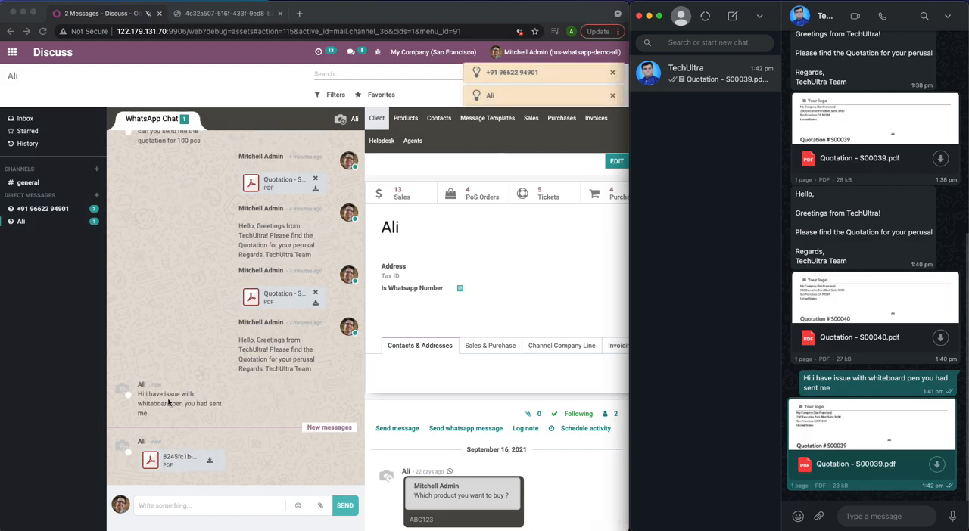
{"action": "left_click", "coordinate": [209, 460]}
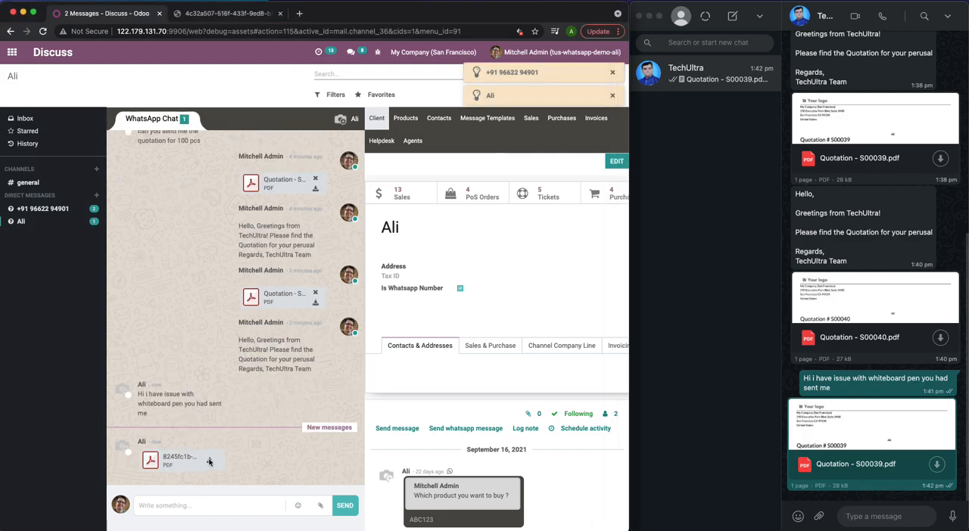
{"action": "left_click", "coordinate": [106, 520]}
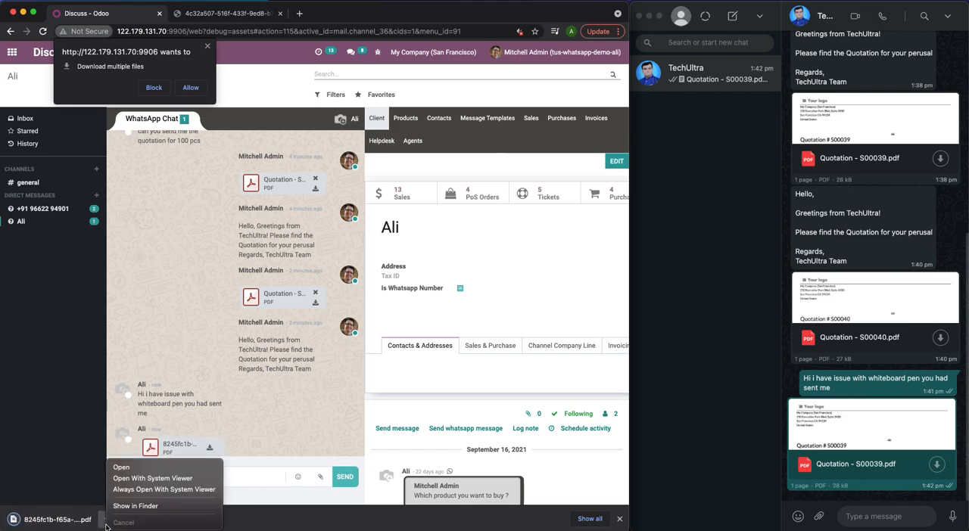
{"action": "left_click", "coordinate": [129, 469]}
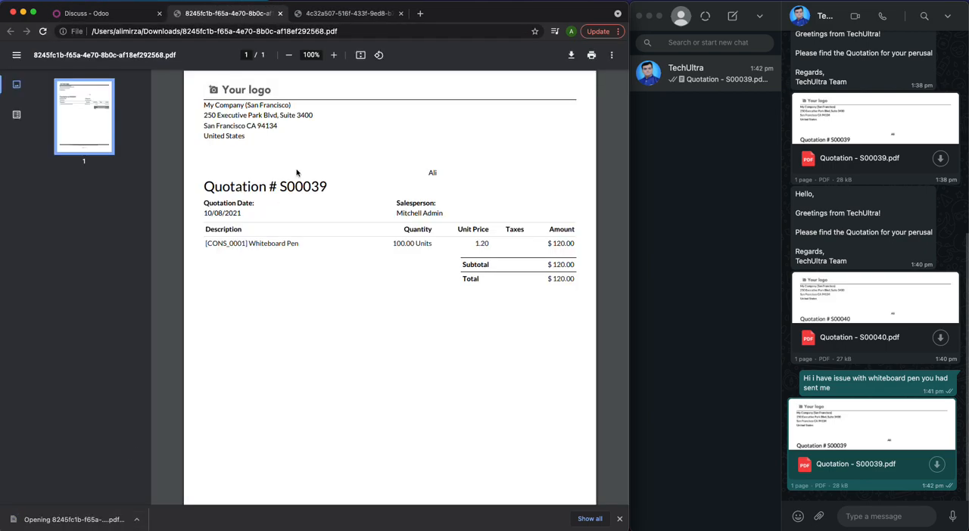
- Return to the Odoo Discuss tab and open the Helpdesk app
{"action": "left_click", "coordinate": [115, 14]}
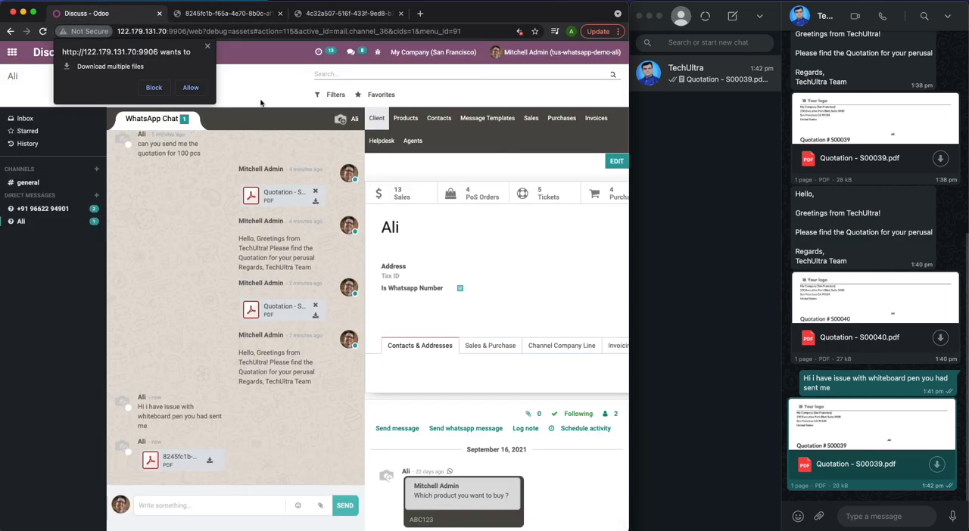
{"action": "left_click", "coordinate": [13, 52]}
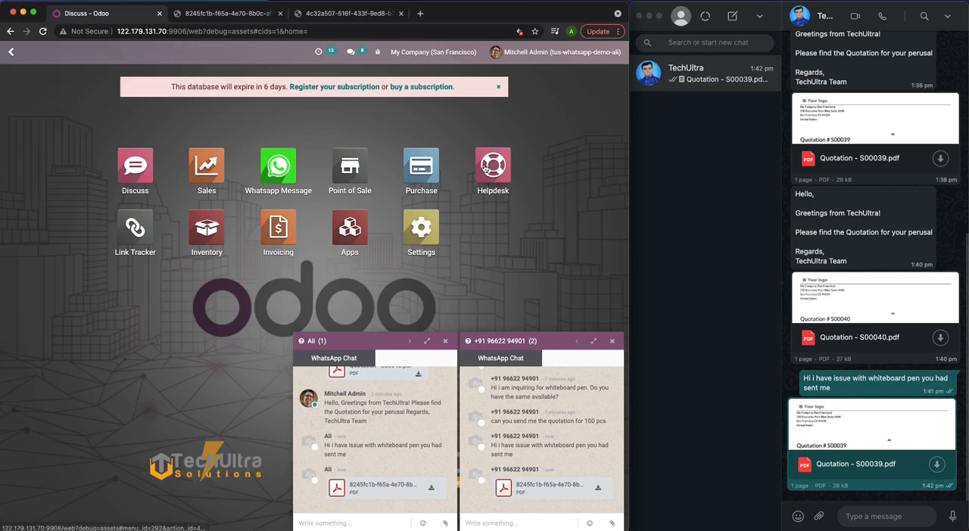
{"action": "left_click", "coordinate": [485, 168]}
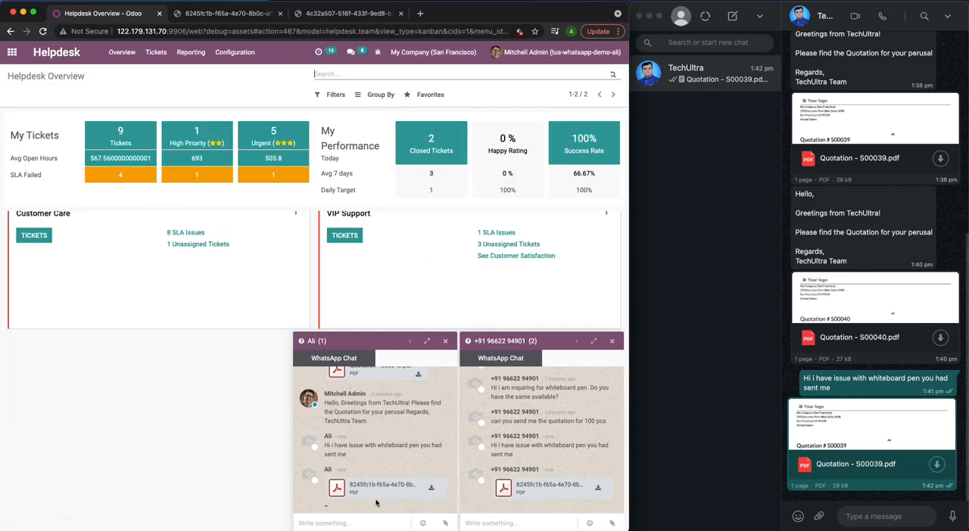
- Reply to the customer in the WhatsApp chat pop-up with "Sorry for the inconvenience. Allow me to create a ticket"
{"action": "left_click", "coordinate": [359, 522]}
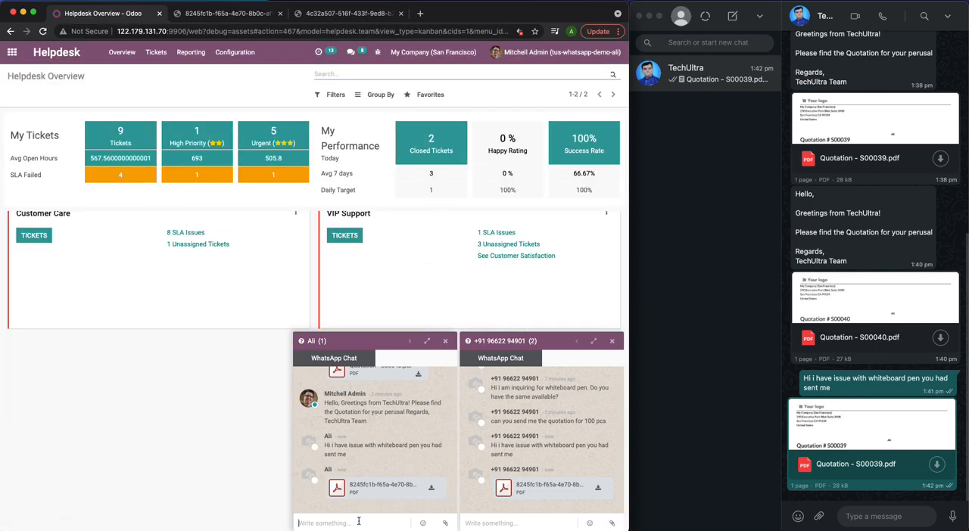
{"action": "type", "text": "Sor"}
{"action": "type", "text": "me to create a ticket"}
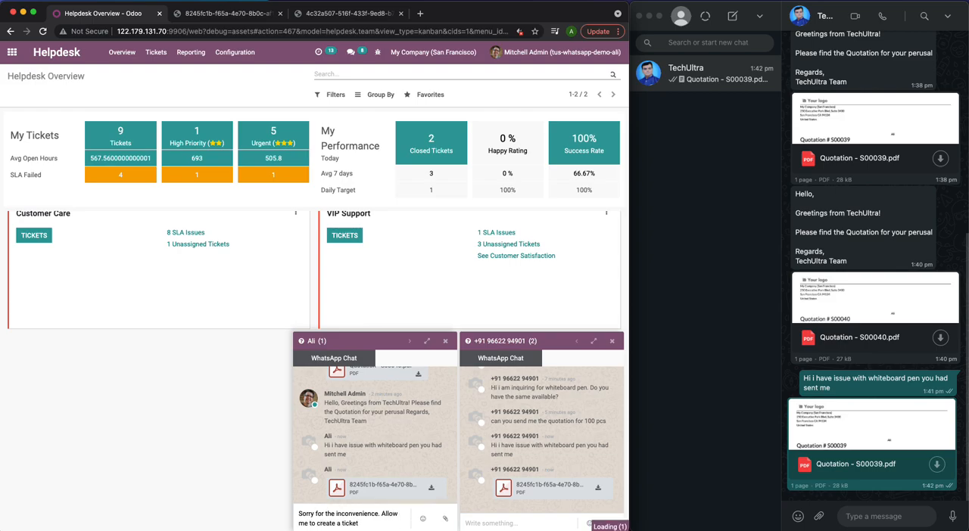
{"action": "key", "text": "Return"}
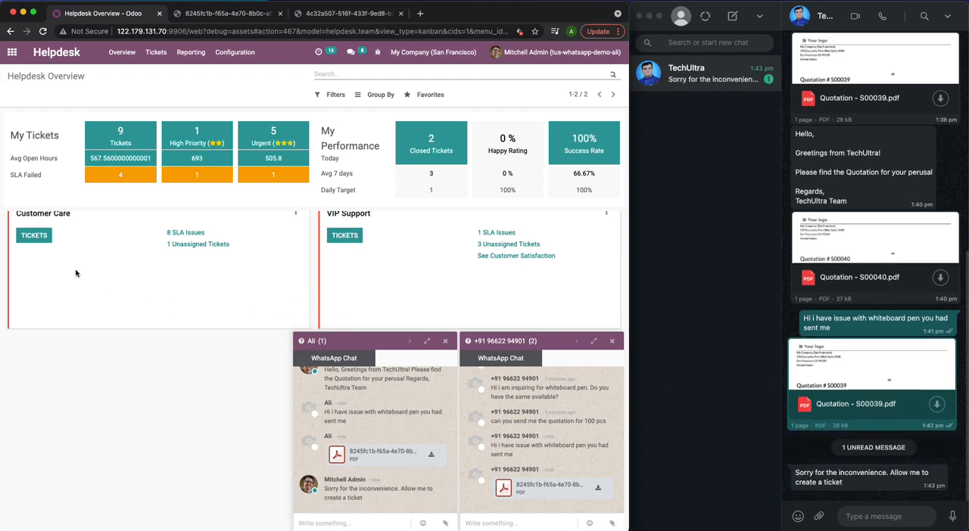
- Close both chat pop-ups and start a new ticket for the Customer Care team
{"action": "left_click", "coordinate": [34, 236]}
{"action": "left_click", "coordinate": [446, 341]}
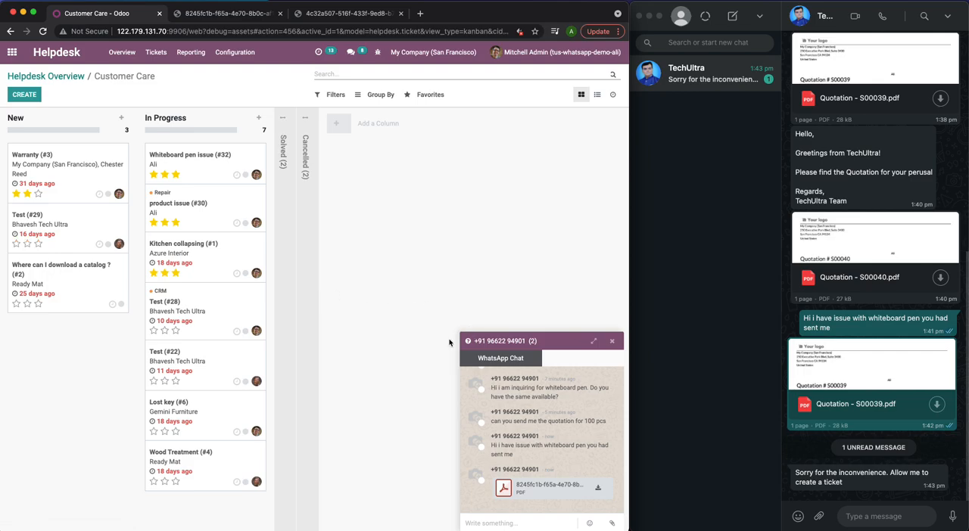
{"action": "left_click", "coordinate": [612, 341]}
{"action": "left_click", "coordinate": [24, 95]}
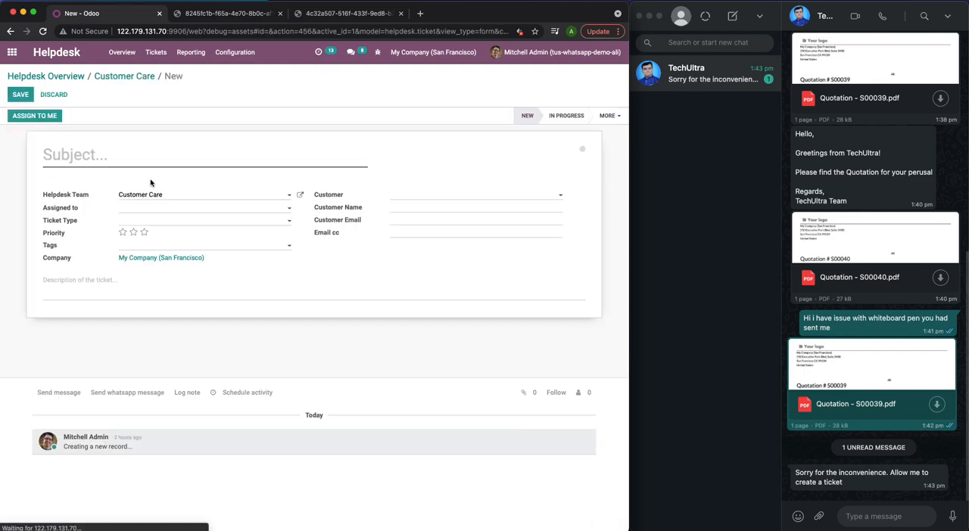
- Enter "whiteboard pen issue" as the subject of the new ticket
{"action": "type", "text": "white"}
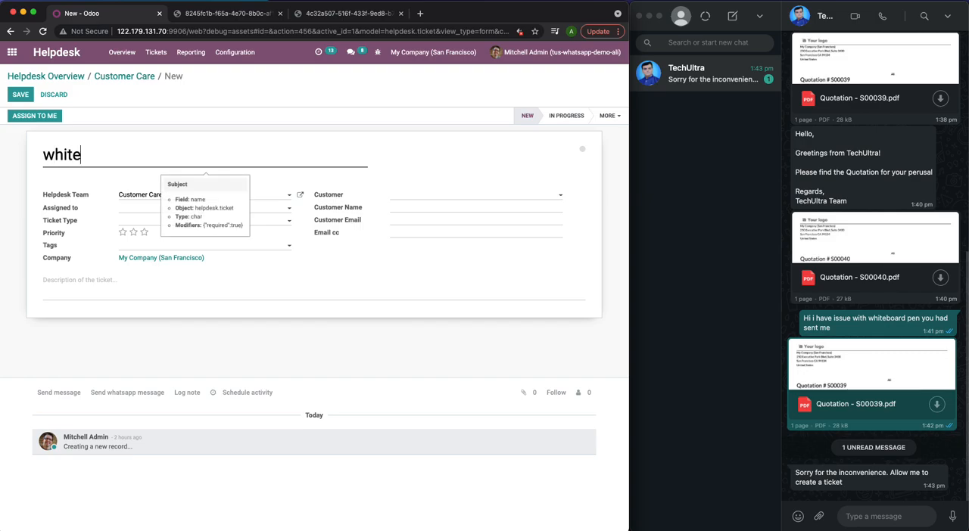
{"action": "type", "text": "board pend is"}
{"action": "key", "text": "BackSpace"}
{"action": "key", "text": "BackSpace"}
{"action": "key", "text": "BackSpace"}
{"action": "key", "text": "BackSpace"}
{"action": "type", "text": "issue"}
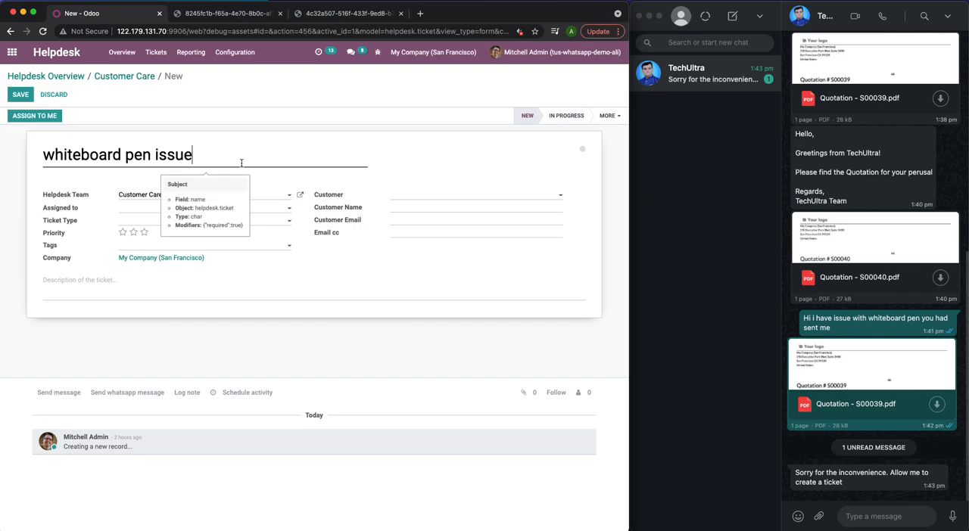
- Select the complaining customer on the ticket and assign it to the admin user
{"action": "left_click", "coordinate": [392, 200]}
{"action": "left_click", "coordinate": [399, 221]}
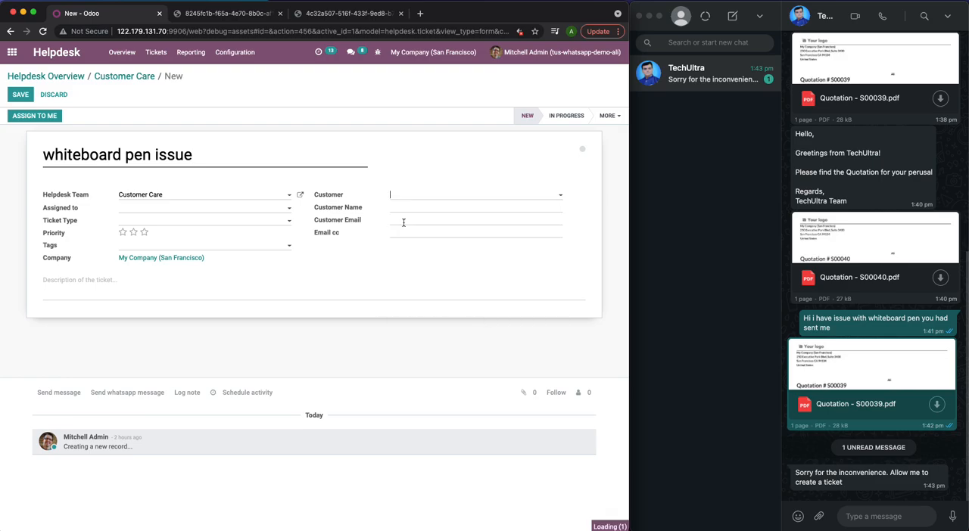
{"action": "left_click", "coordinate": [179, 209]}
{"action": "left_click", "coordinate": [171, 236]}
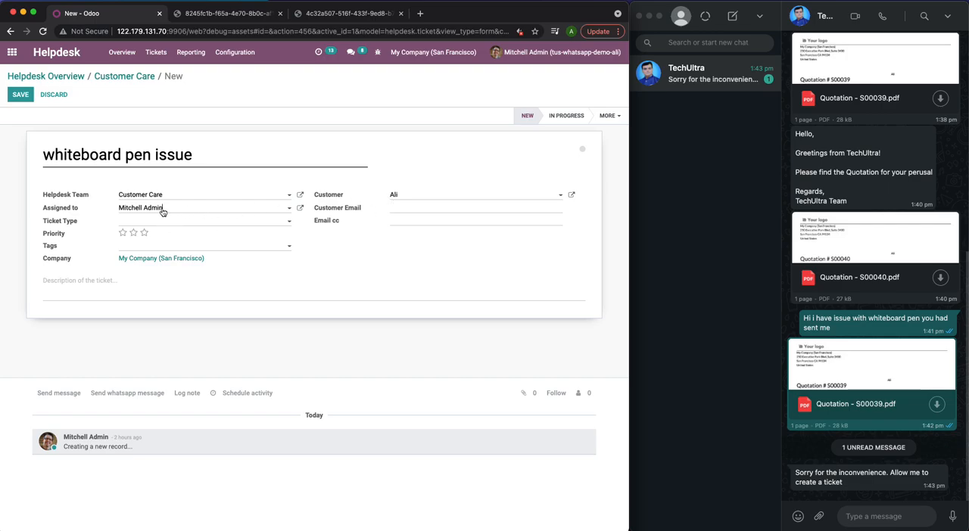
- Set the ticket type to Issue and the priority to three stars
{"action": "left_click", "coordinate": [183, 222]}
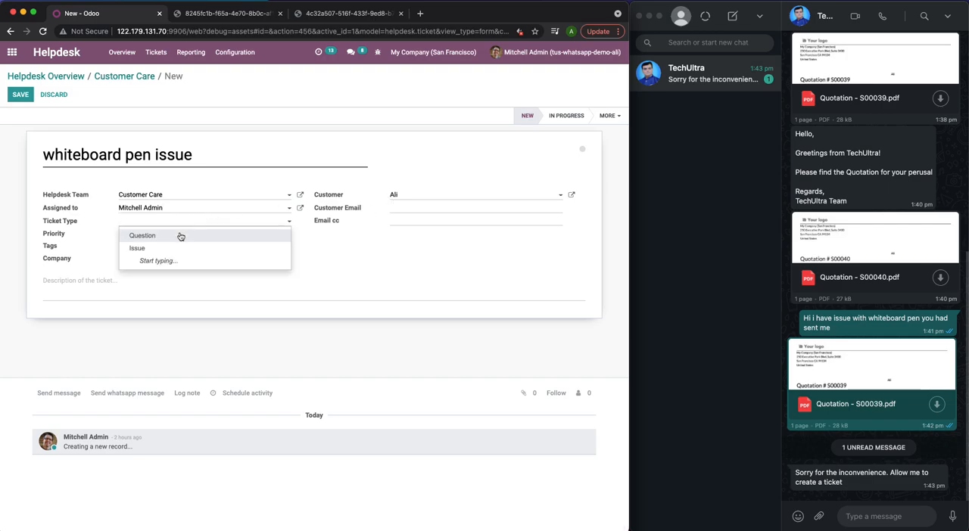
{"action": "left_click", "coordinate": [173, 250]}
{"action": "left_click", "coordinate": [145, 233]}
- Add the description "whiteboard pen issue stock# 123" and save the ticket
{"action": "left_click", "coordinate": [162, 288]}
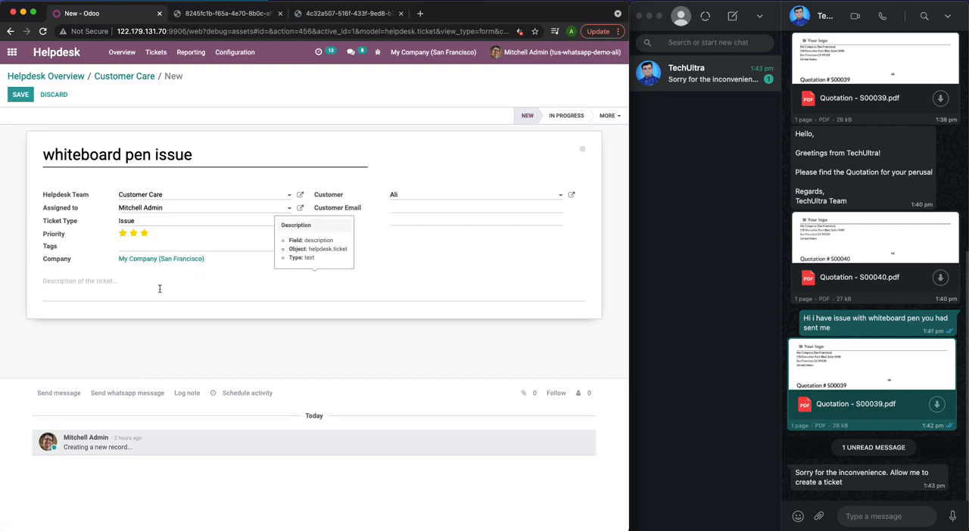
{"action": "type", "text": "whiteboard pen issue stocke"}
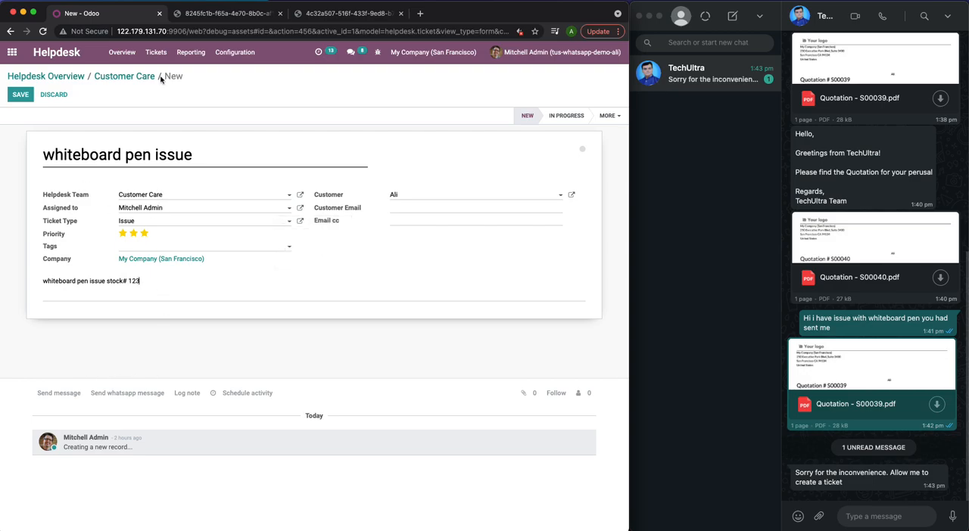
{"action": "left_click", "coordinate": [13, 100]}
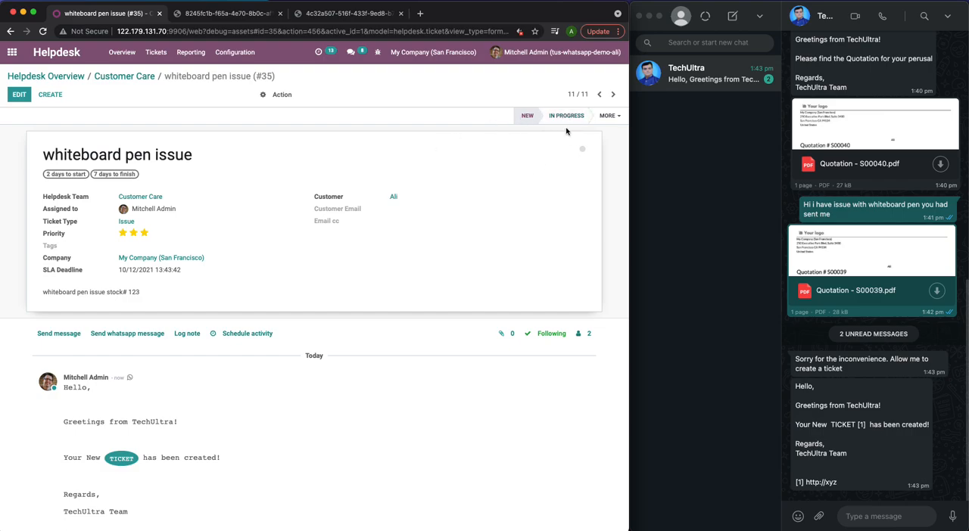
- Move the whiteboard pen ticket to the In Progress stage and on to Solved
{"action": "mouse_move", "coordinate": [571, 126]}
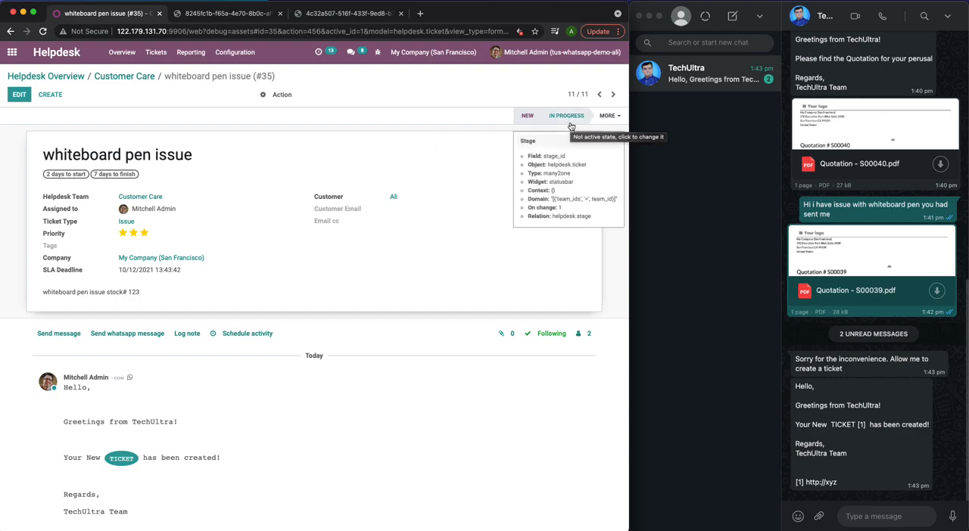
{"action": "left_click", "coordinate": [571, 127]}
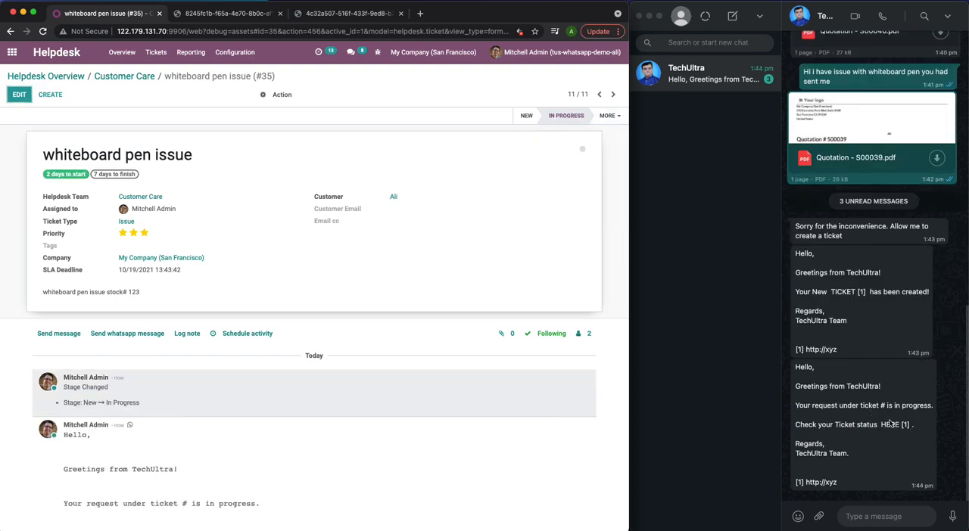
{"action": "left_click", "coordinate": [609, 115]}
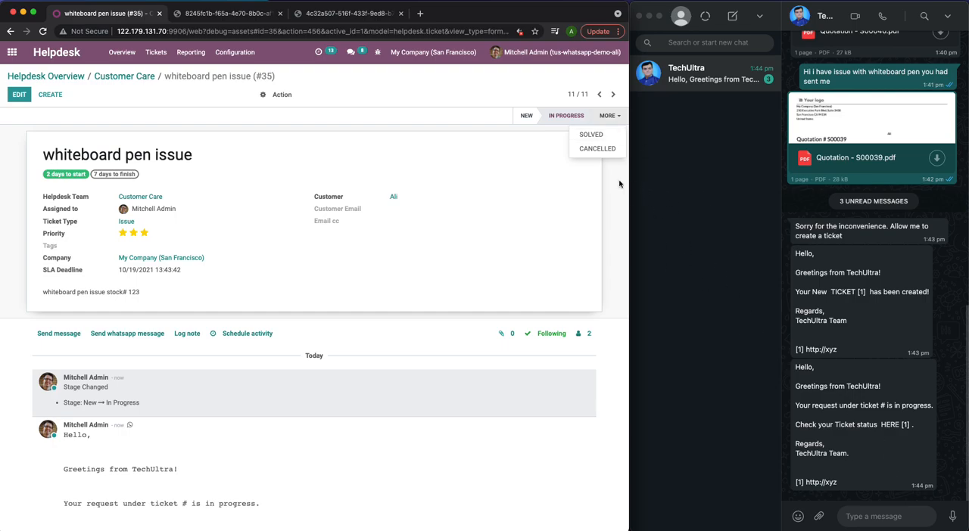
{"action": "left_click", "coordinate": [592, 134]}
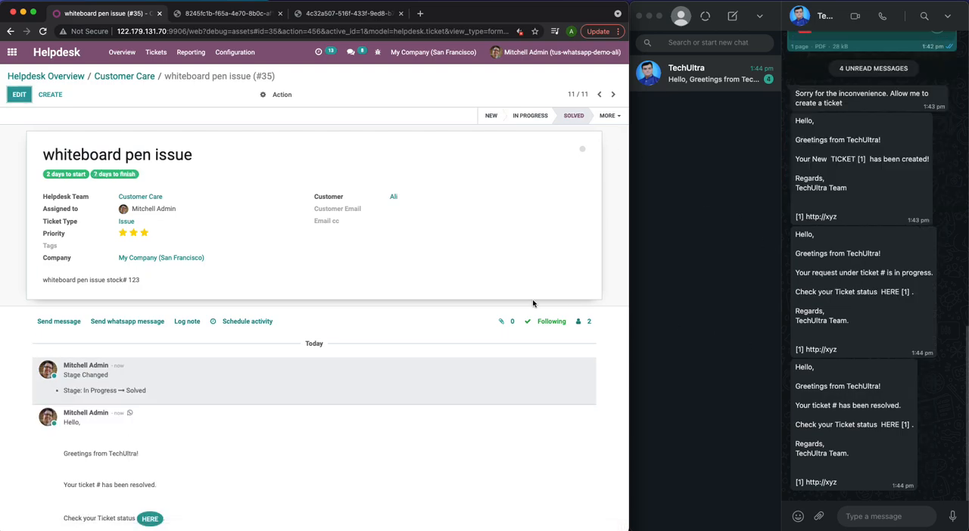
{"action": "scroll", "coordinate": [301, 459], "scroll_direction": "down", "scroll_amount": 5}
{"action": "scroll", "coordinate": [301, 460], "scroll_direction": "up", "scroll_amount": 4}
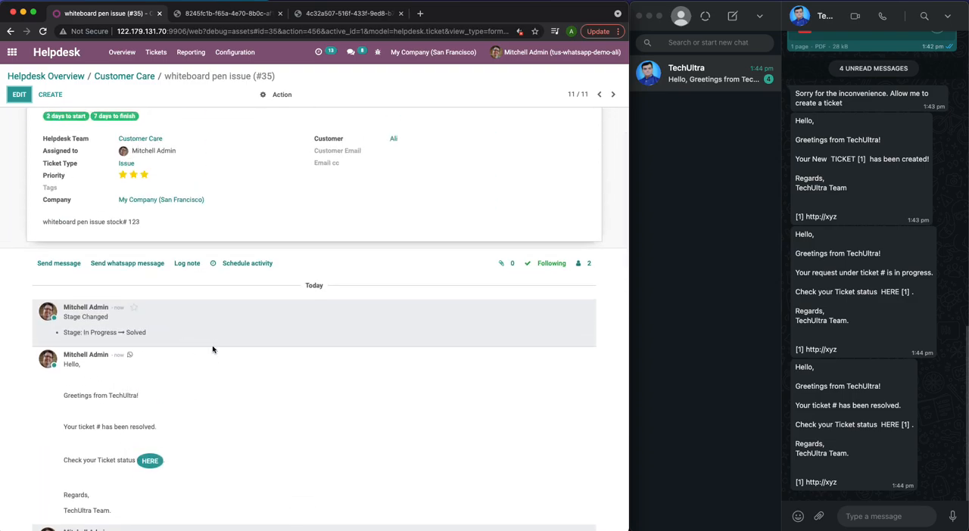
{"action": "scroll", "coordinate": [216, 374], "scroll_direction": "up", "scroll_amount": 2}
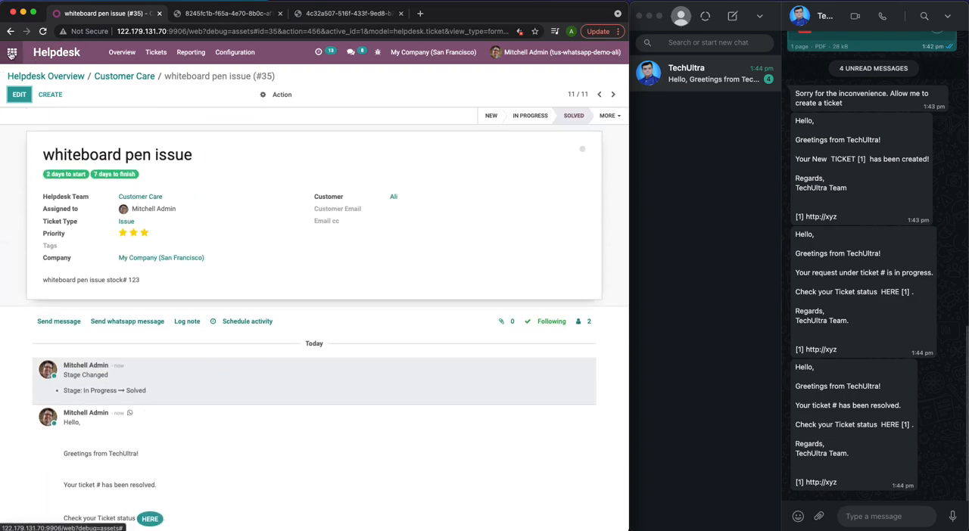
- Open quotation S00040 in Sales and review the WhatsApp messages in its communication log
{"action": "left_click", "coordinate": [12, 52]}
{"action": "left_click", "coordinate": [197, 156]}
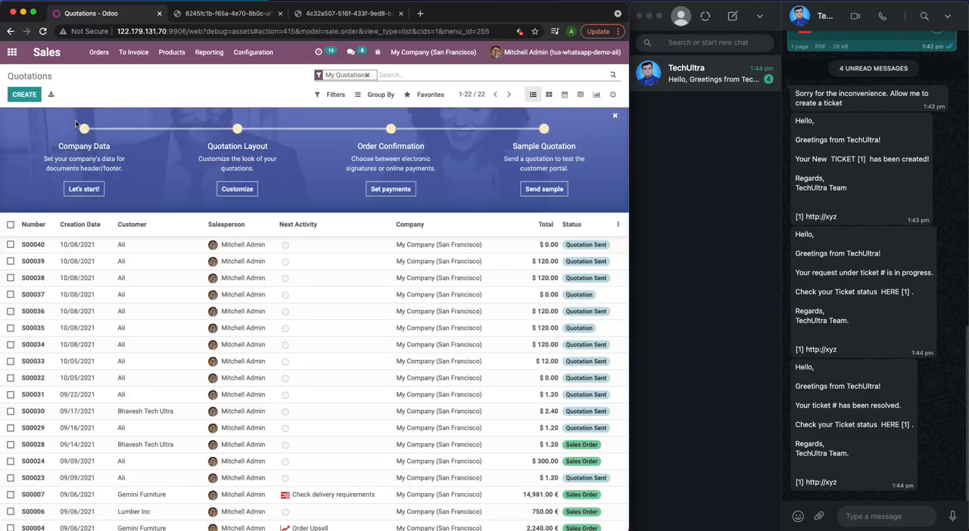
{"action": "left_click", "coordinate": [125, 245]}
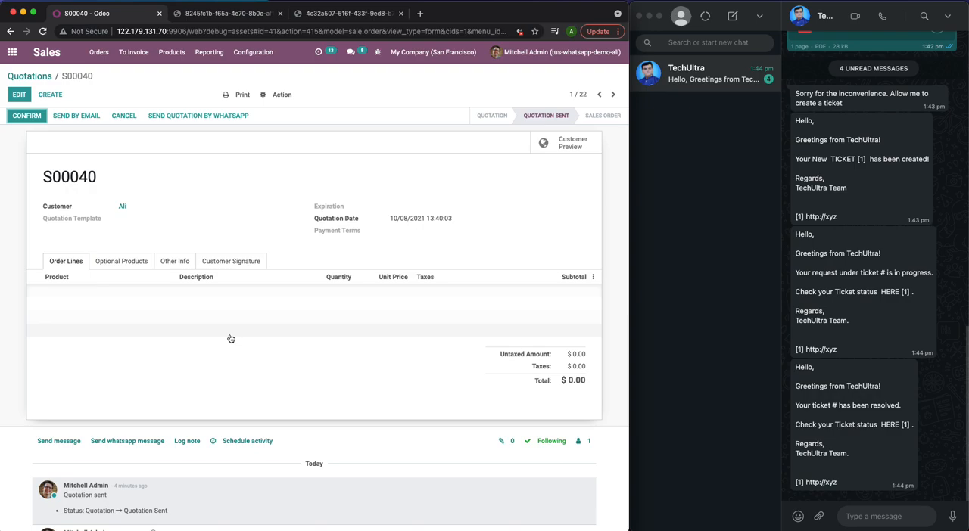
{"action": "scroll", "coordinate": [230, 338], "scroll_direction": "down", "scroll_amount": 2}
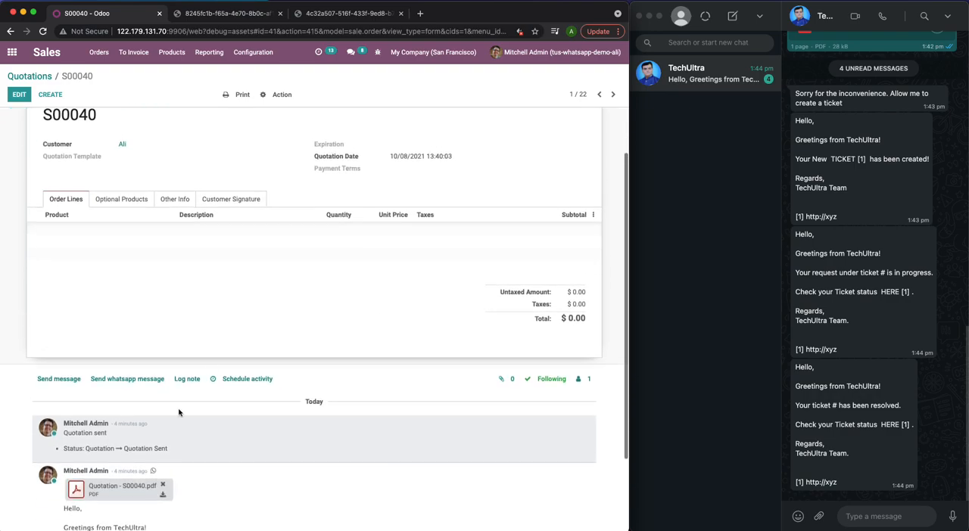
{"action": "scroll", "coordinate": [217, 479], "scroll_direction": "down", "scroll_amount": 3}
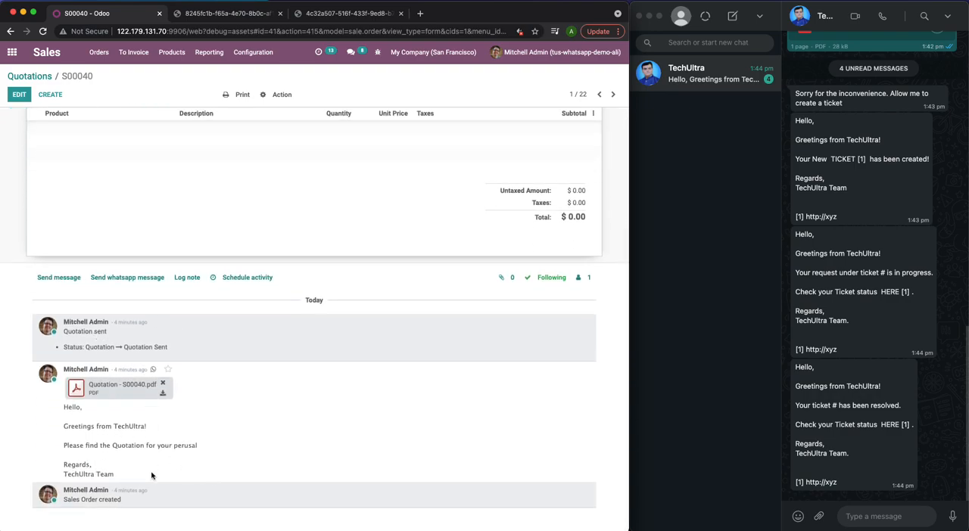
{"action": "scroll", "coordinate": [154, 466], "scroll_direction": "up", "scroll_amount": 5}
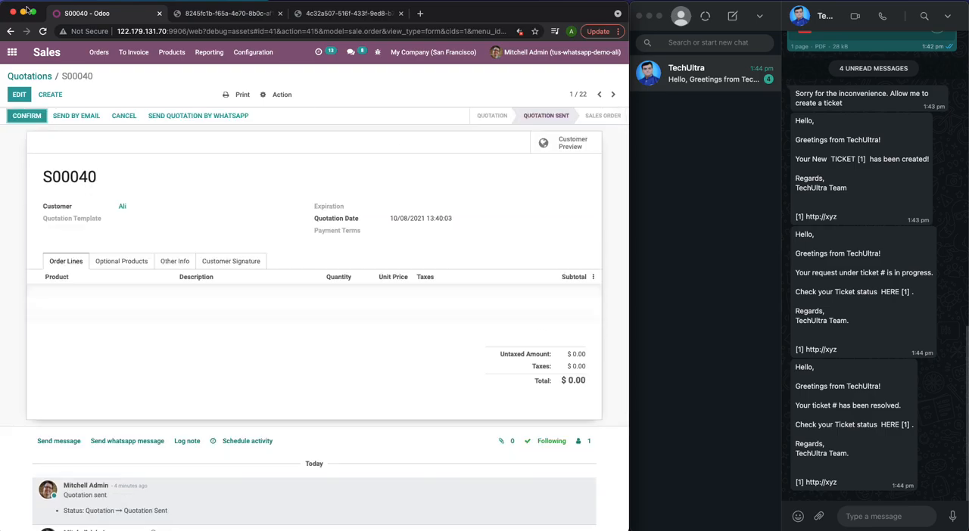
- Open the customer's WhatsApp chat in Discuss and display the agents assigned to it
{"action": "left_click", "coordinate": [12, 51]}
{"action": "left_click", "coordinate": [136, 166]}
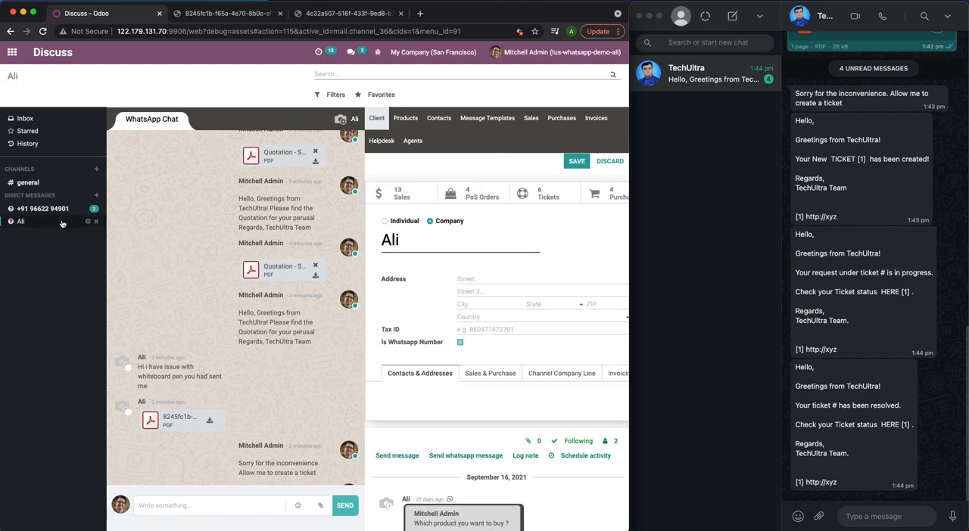
{"action": "scroll", "coordinate": [316, 414], "scroll_direction": "up", "scroll_amount": 10}
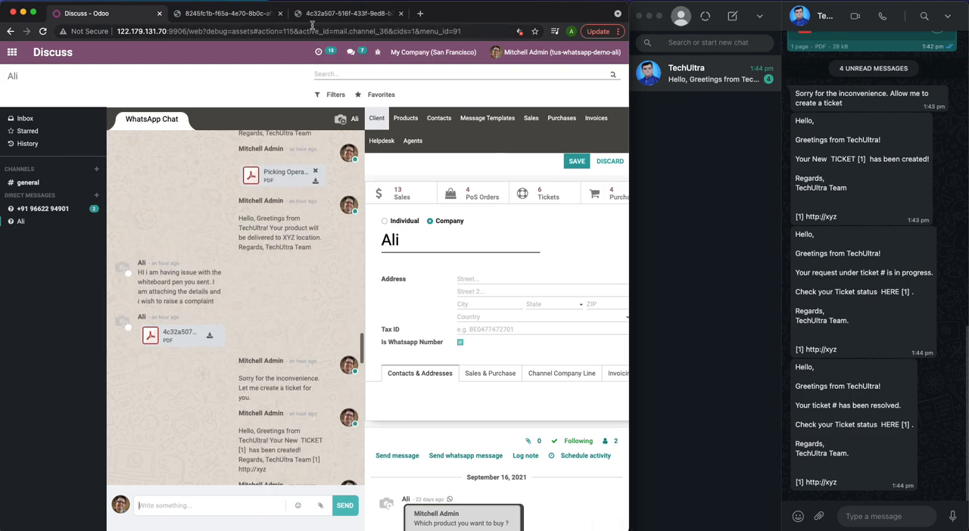
{"action": "left_click", "coordinate": [410, 141]}
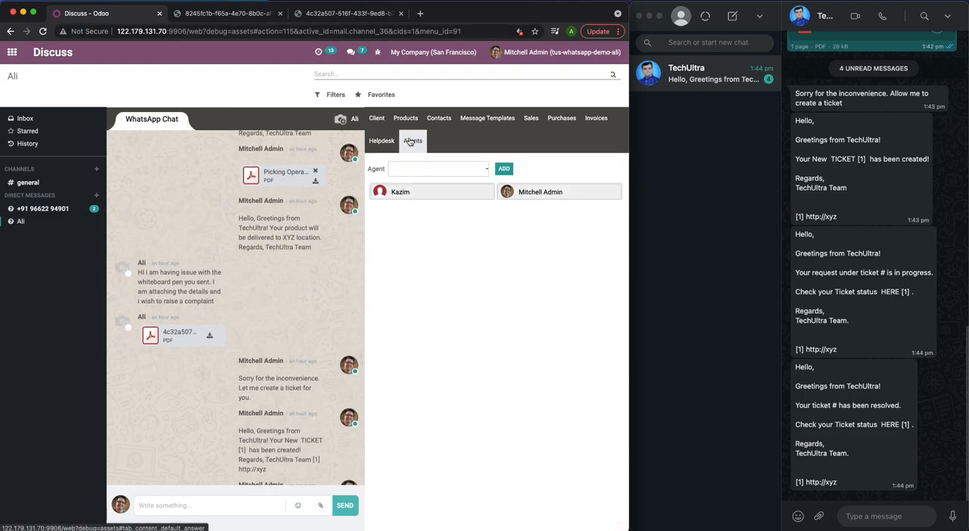
- Remove the non-admin agent from the customer's chat and add the same agent back
{"action": "left_click", "coordinate": [487, 192]}
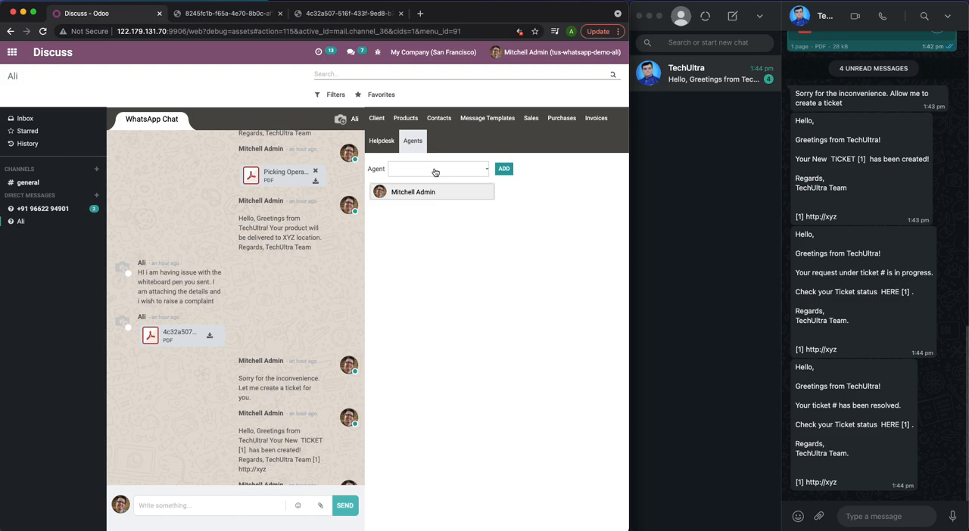
{"action": "left_click", "coordinate": [435, 173]}
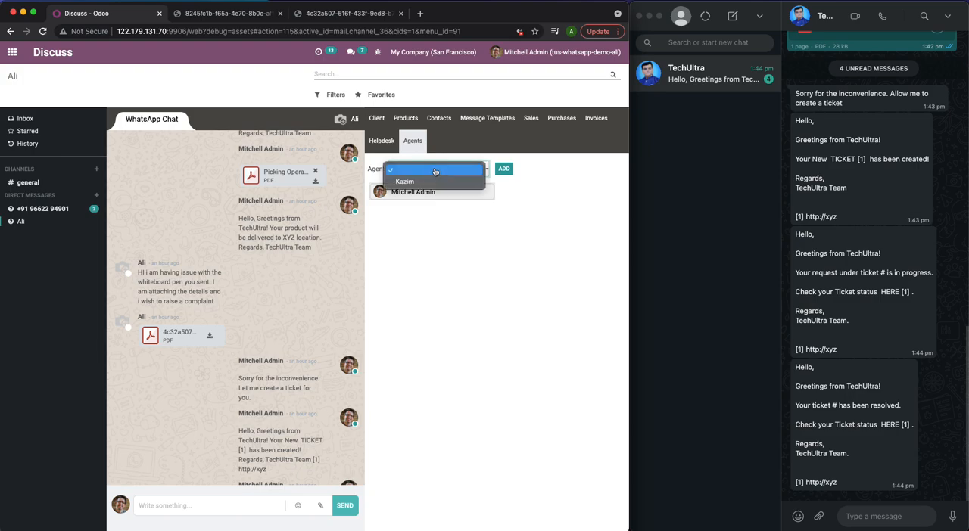
{"action": "left_click", "coordinate": [433, 184]}
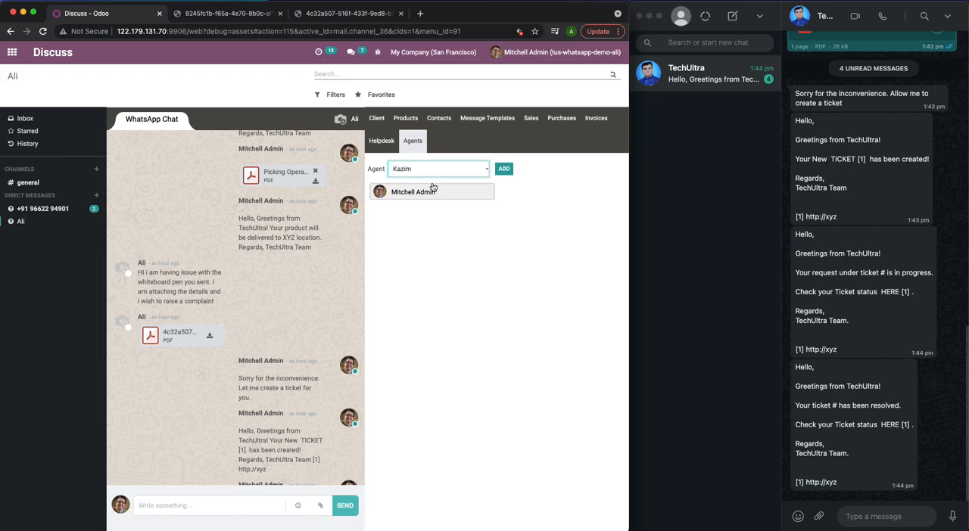
{"action": "left_click", "coordinate": [503, 168]}
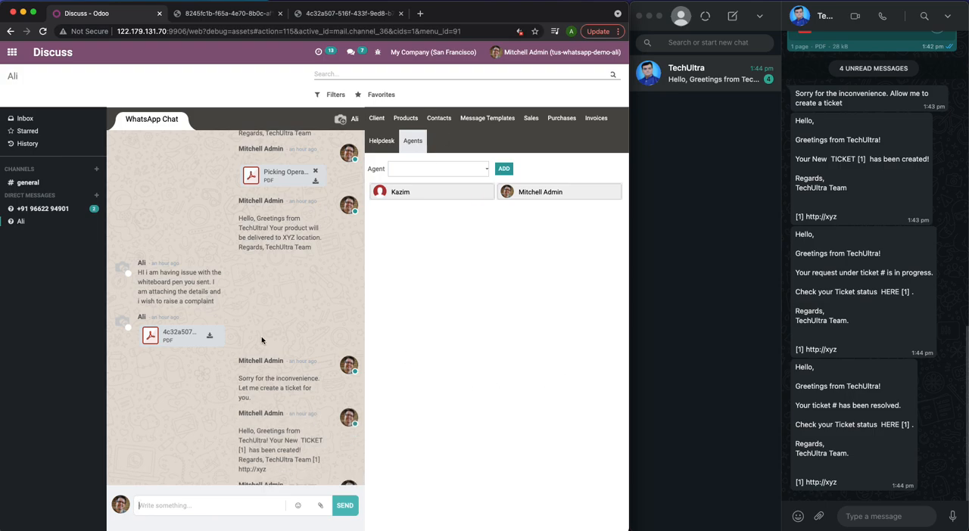
- Review the chat history with the customer, including the whiteboard pen inquiry, product picture and quotation messages
{"action": "scroll", "coordinate": [262, 342], "scroll_direction": "down", "scroll_amount": 1}
{"action": "scroll", "coordinate": [262, 341], "scroll_direction": "down", "scroll_amount": 2}
{"action": "scroll", "coordinate": [262, 341], "scroll_direction": "up", "scroll_amount": 8}
{"action": "scroll", "coordinate": [262, 341], "scroll_direction": "down", "scroll_amount": 6}
{"action": "scroll", "coordinate": [262, 341], "scroll_direction": "down", "scroll_amount": 5}
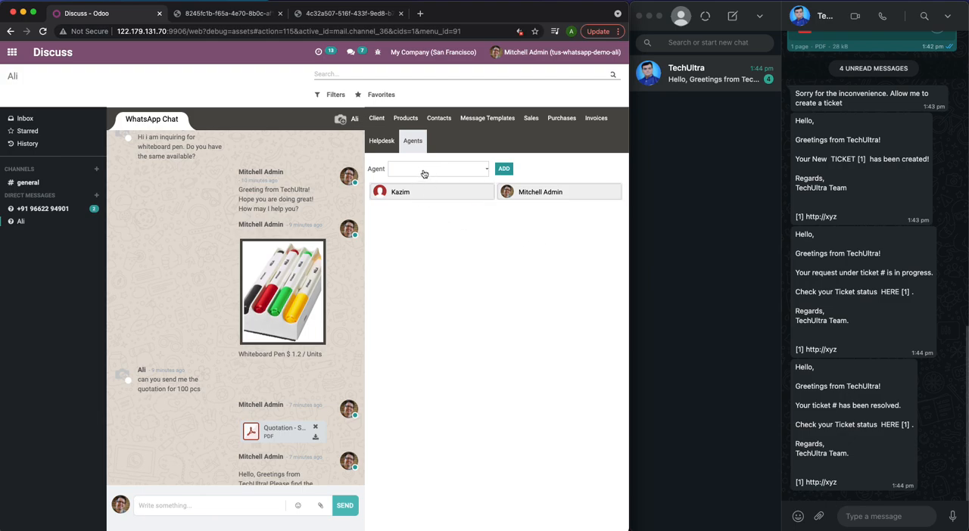
- Reopen the customer's chat in Discuss and send the Whiteboard Pens message template
{"action": "left_click", "coordinate": [12, 52]}
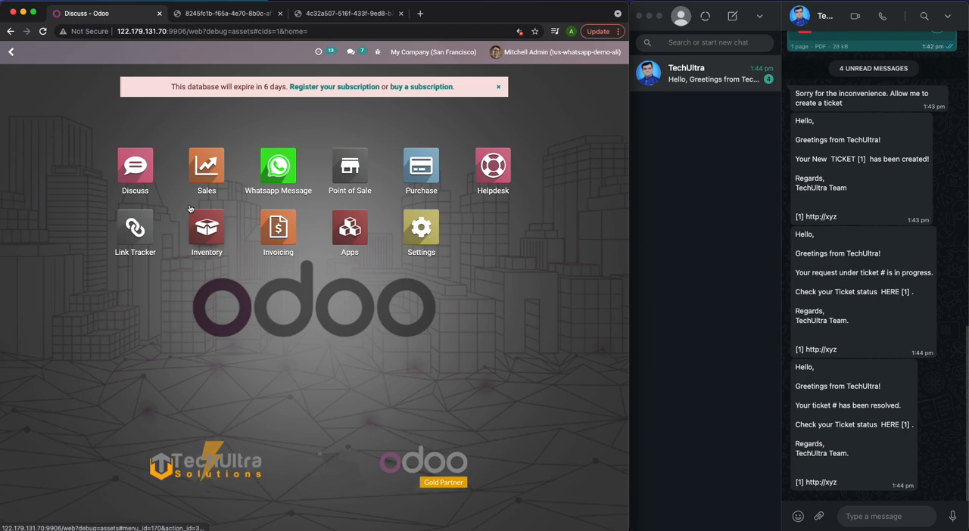
{"action": "left_click", "coordinate": [150, 170]}
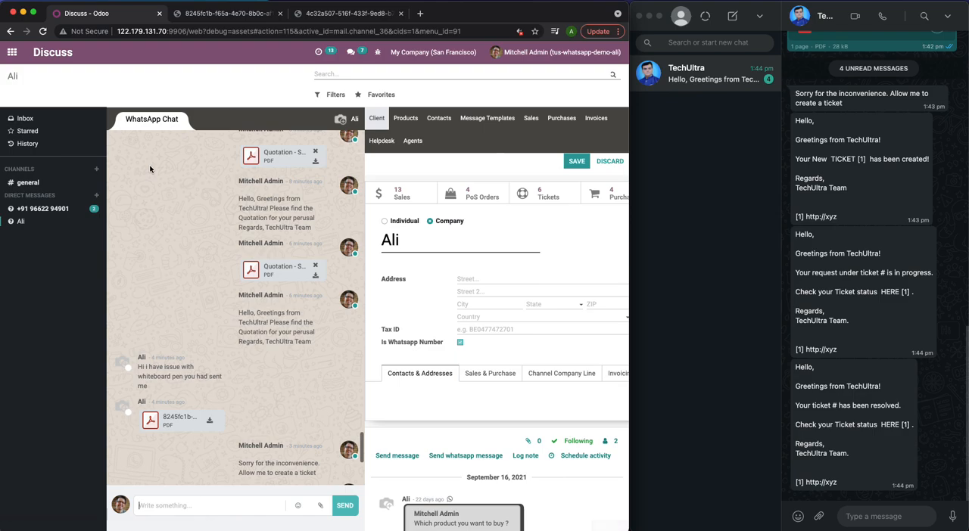
{"action": "left_click", "coordinate": [496, 117]}
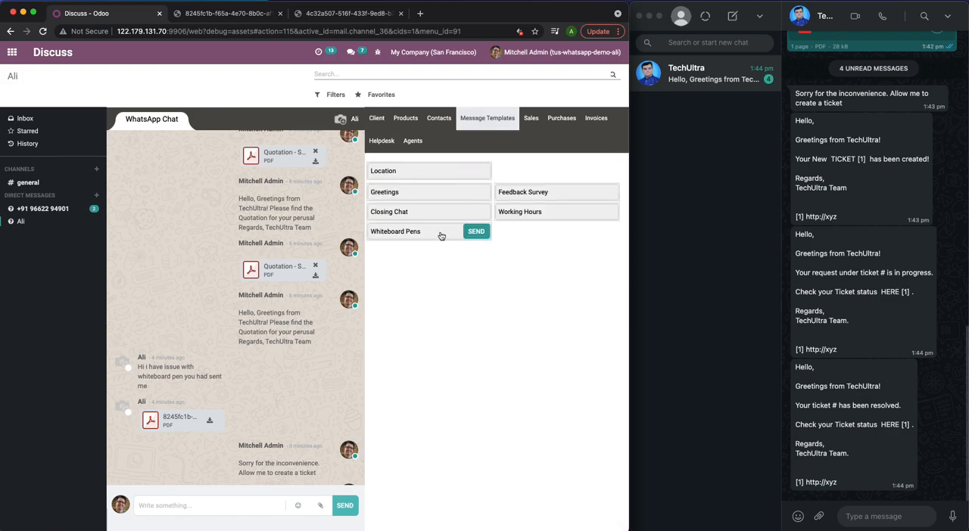
{"action": "left_click", "coordinate": [480, 233]}
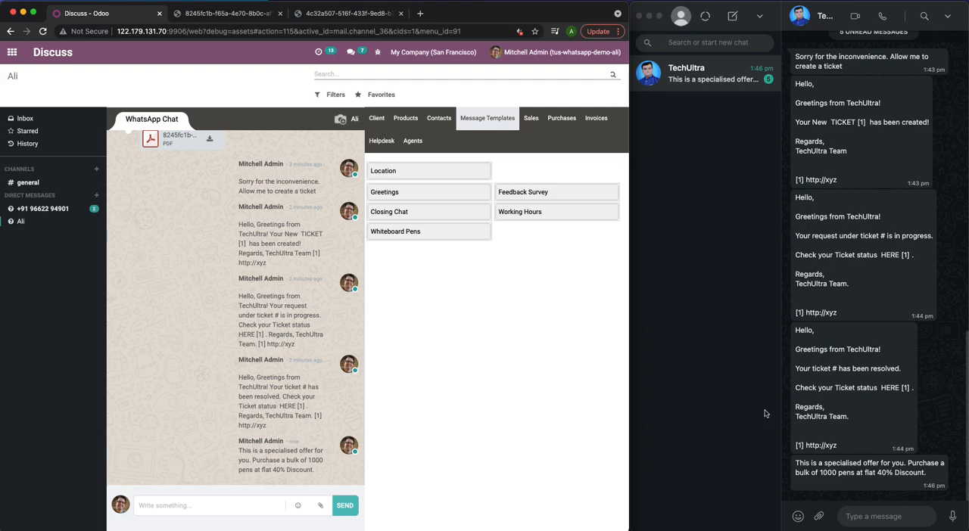
- Send the Closing Chat and Feedback Survey message templates to the customer
{"action": "mouse_move", "coordinate": [550, 212]}
{"action": "left_click", "coordinate": [477, 213]}
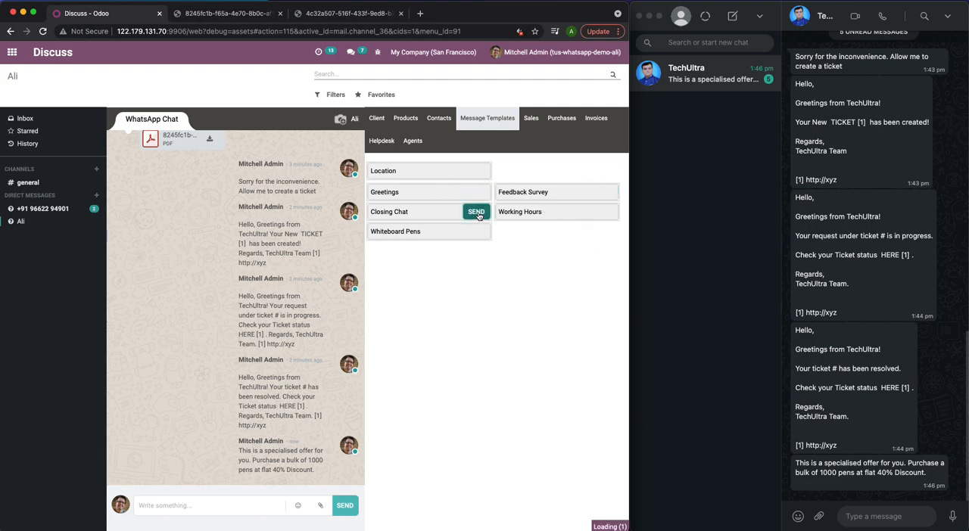
{"action": "left_click", "coordinate": [605, 194]}
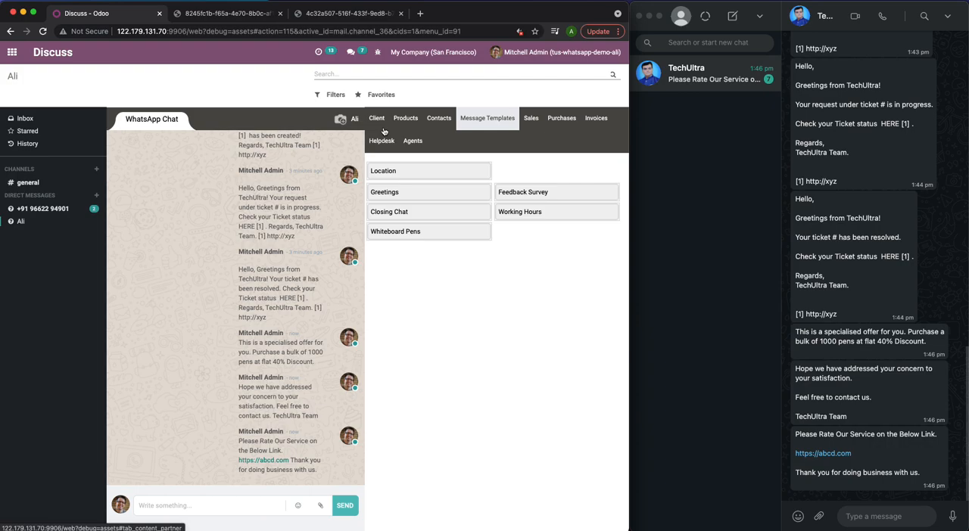
- Review the recent messages in the customer's chat and return to the overview of all apps
{"action": "scroll", "coordinate": [301, 208], "scroll_direction": "up", "scroll_amount": 1}
{"action": "scroll", "coordinate": [162, 236], "scroll_direction": "down", "scroll_amount": 1}
{"action": "scroll", "coordinate": [171, 253], "scroll_direction": "up", "scroll_amount": 1}
{"action": "scroll", "coordinate": [171, 253], "scroll_direction": "up", "scroll_amount": 10}
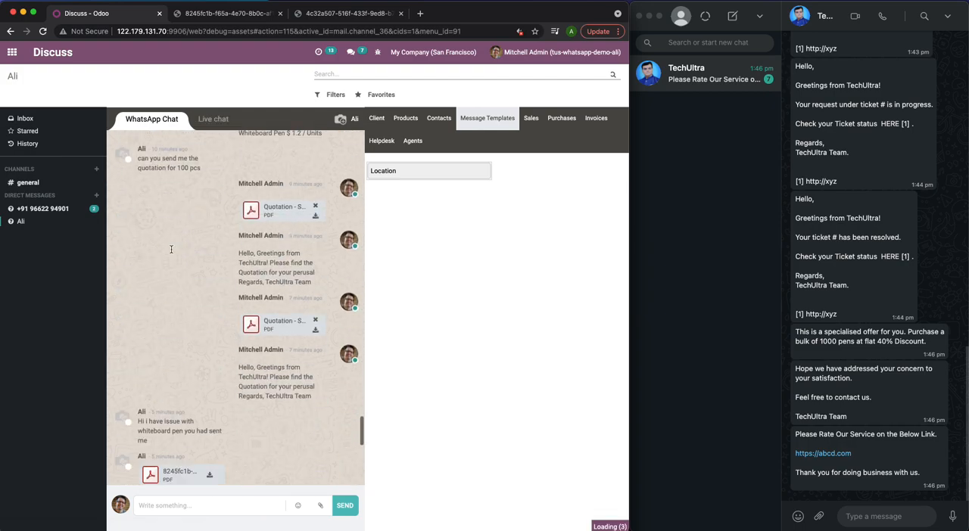
{"action": "left_click", "coordinate": [12, 53]}
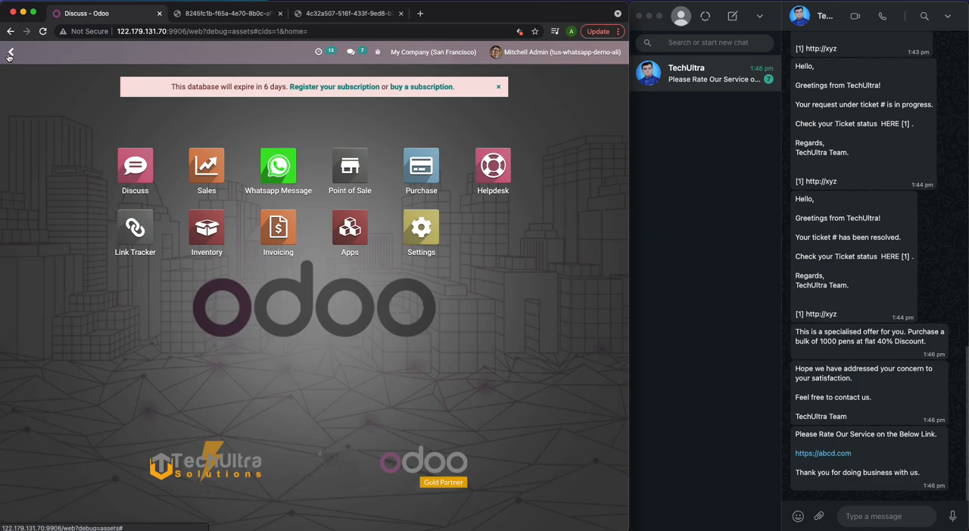